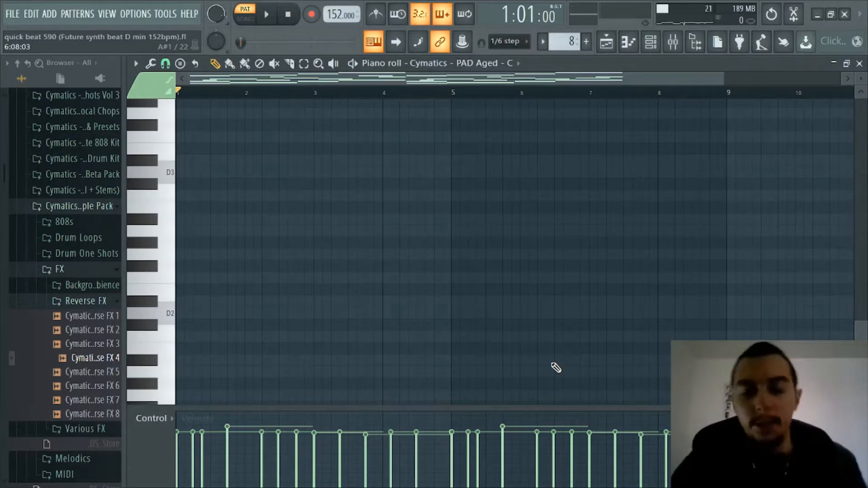
Step: Open the sampler settings of the Cymatics - PAD Aged - C channel, view its sample and effects, and close them
left_click(650, 42)
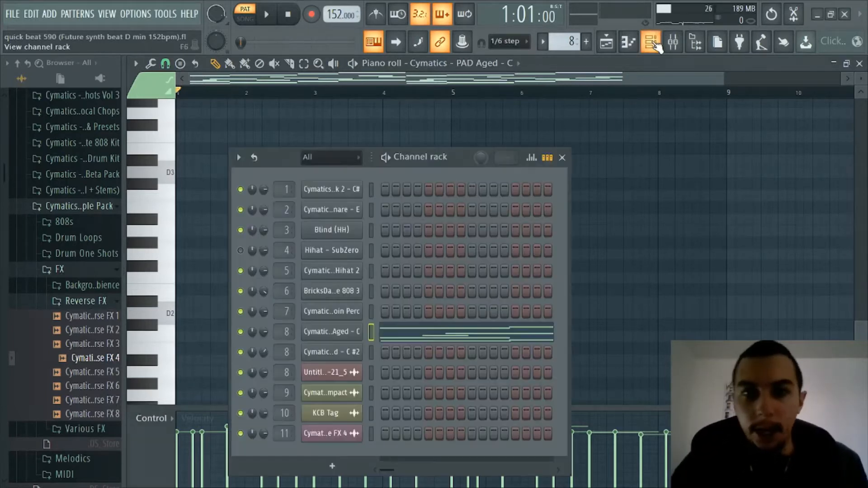
left_click(328, 333)
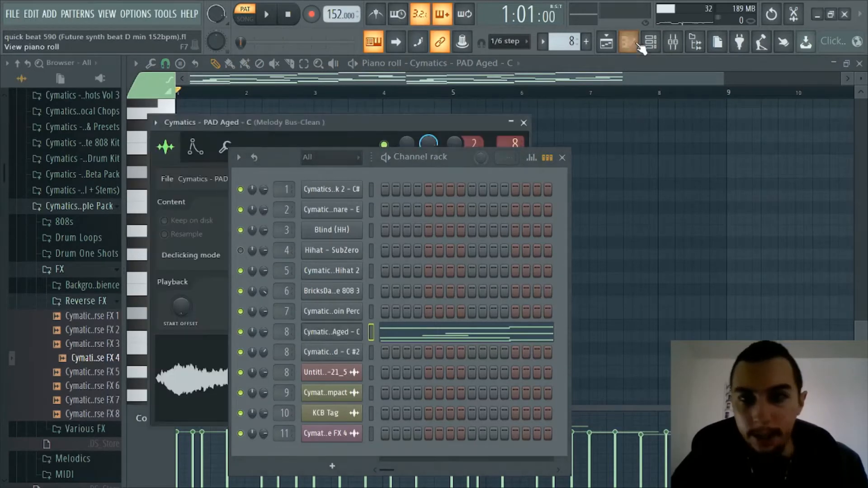
left_click(651, 43)
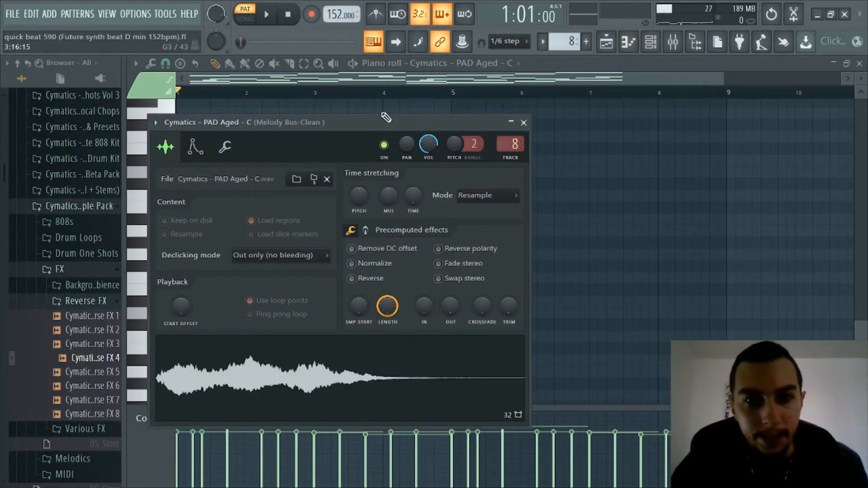
left_click_drag(381, 116, 395, 102)
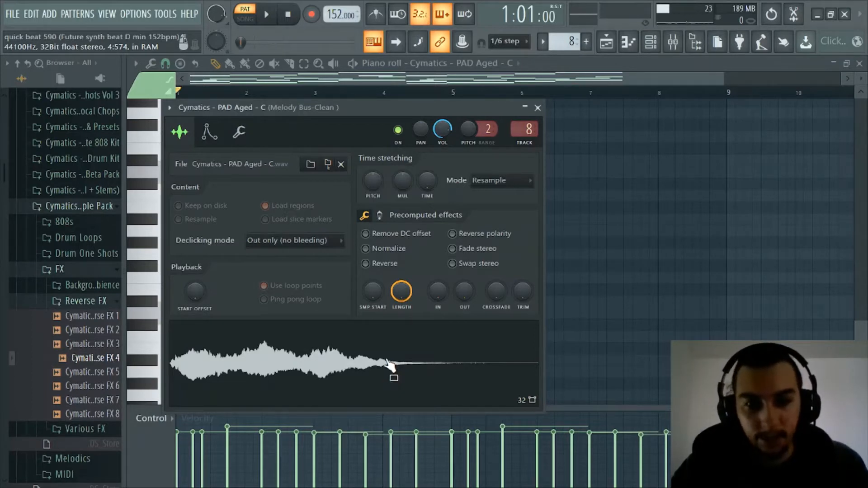
left_click(538, 107)
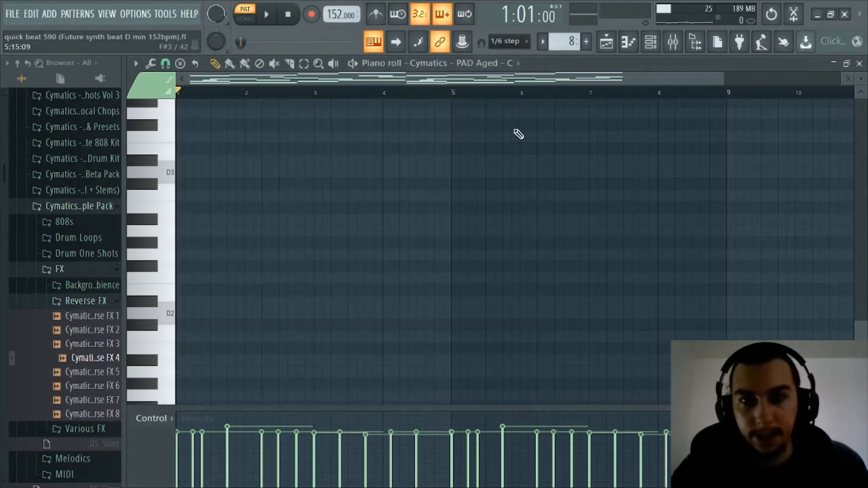
Step: Examine the pad melody's notes across all eight bars in the piano roll
scroll(388, 302, "up", 6)
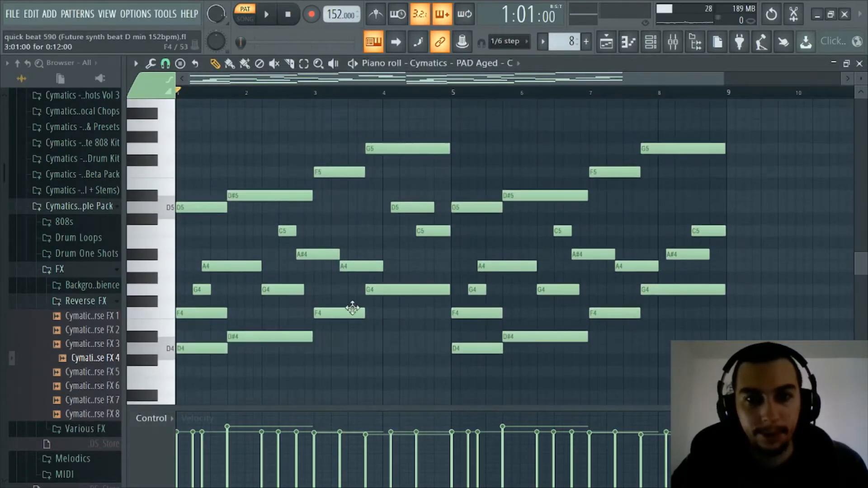
scroll(315, 85, "up", 3)
left_click_drag(316, 85, 232, 98)
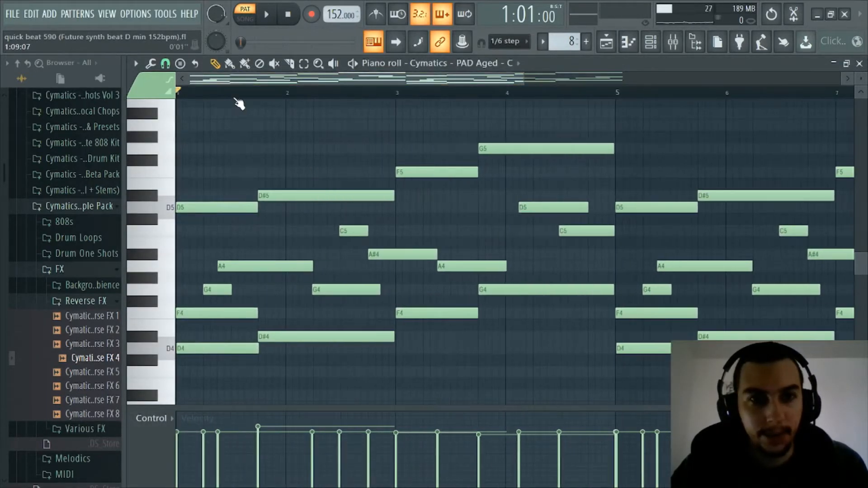
scroll(235, 103, "down", 3)
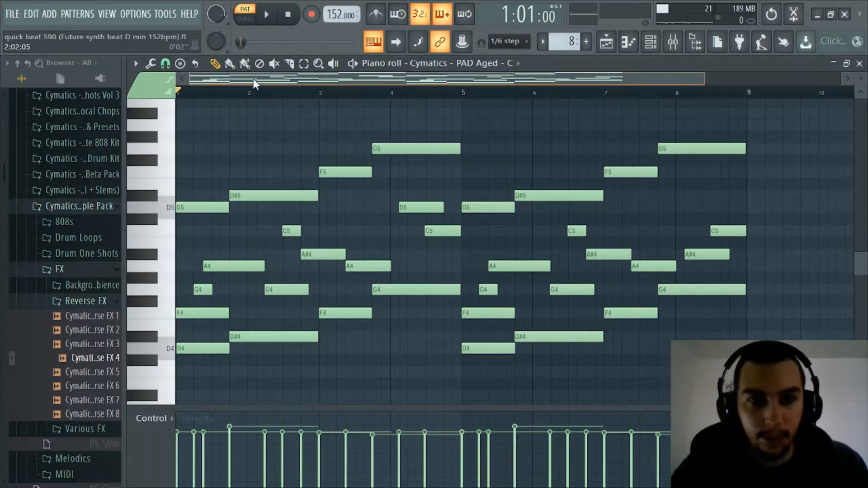
scroll(253, 86, "up", 2)
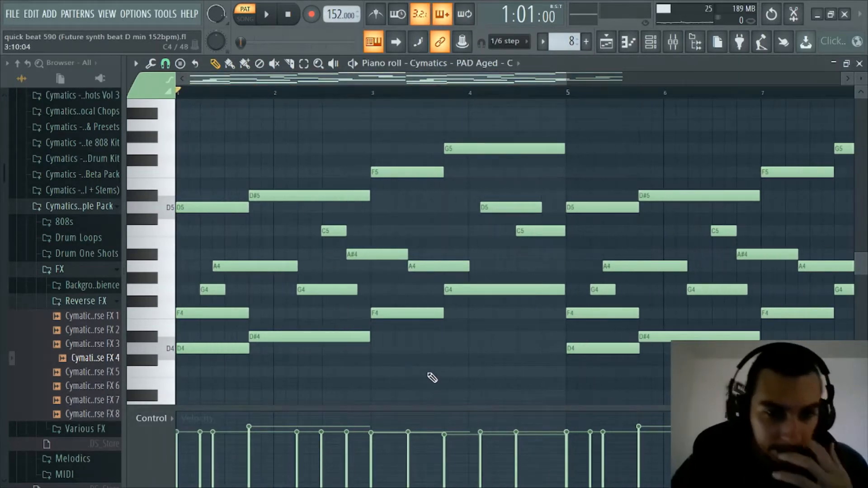
scroll(367, 82, "down", 3)
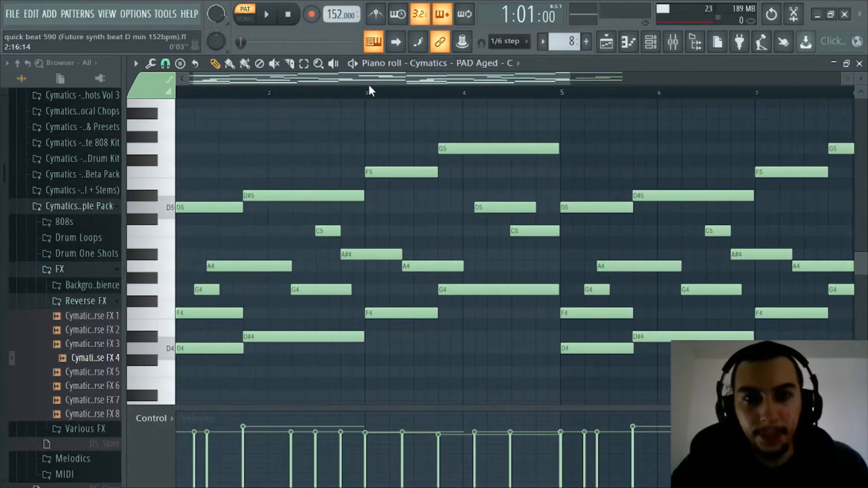
scroll(299, 82, "up", 4)
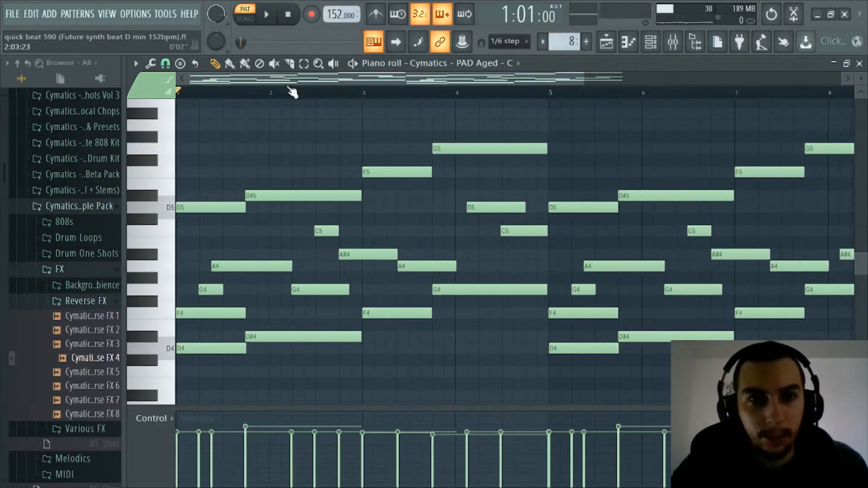
scroll(281, 223, "down", 1)
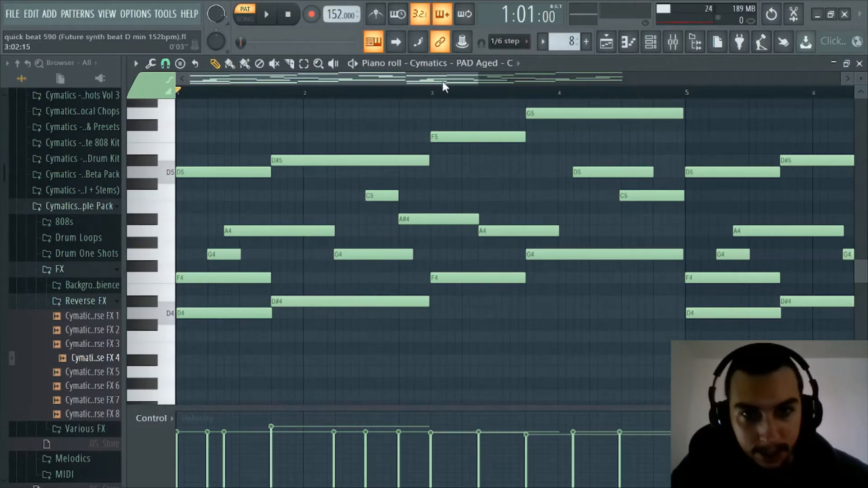
scroll(442, 91, "down", 3)
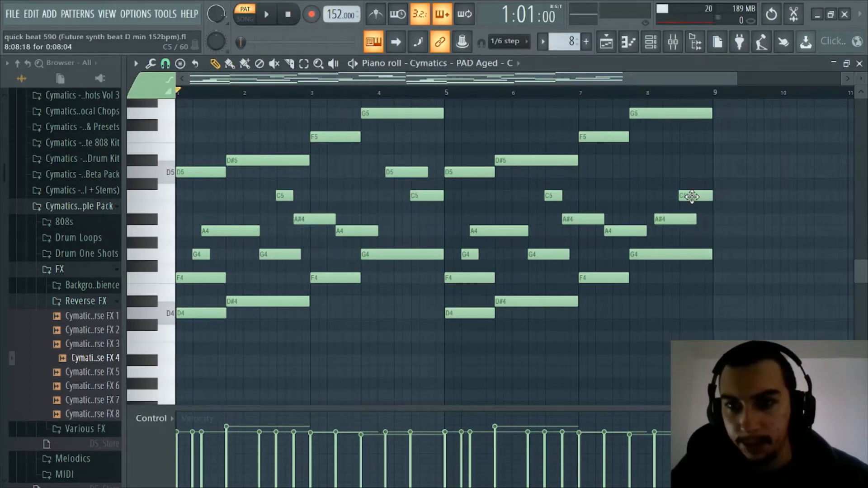
scroll(438, 95, "up", 2)
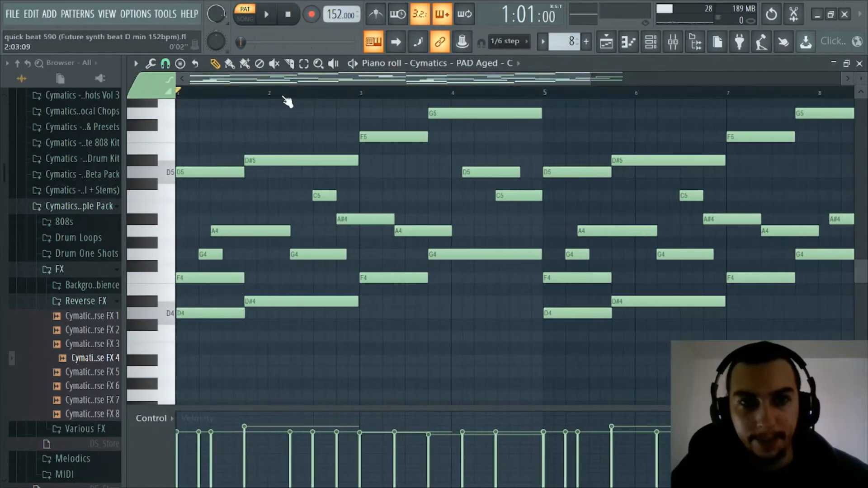
scroll(287, 102, "down", 1)
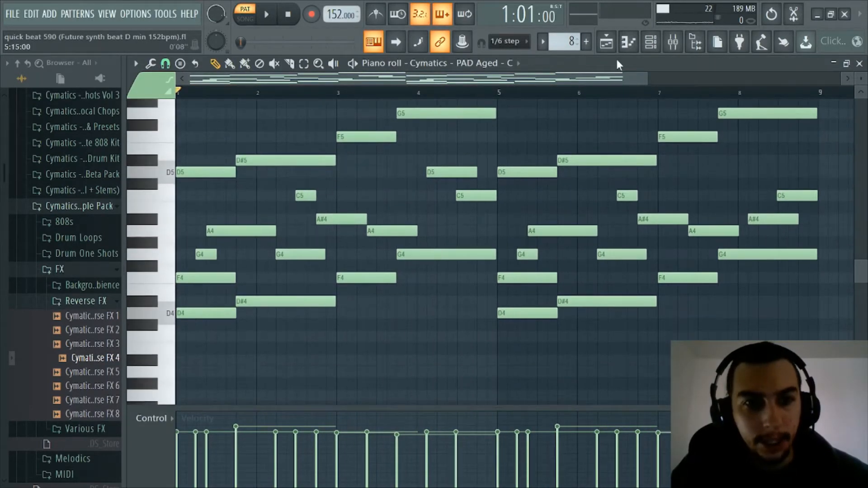
Step: Review the Fruity parametric EQ 2 and ValhallaSupermassive effects on the Melody Bus-Clean mixer track
left_click(674, 49)
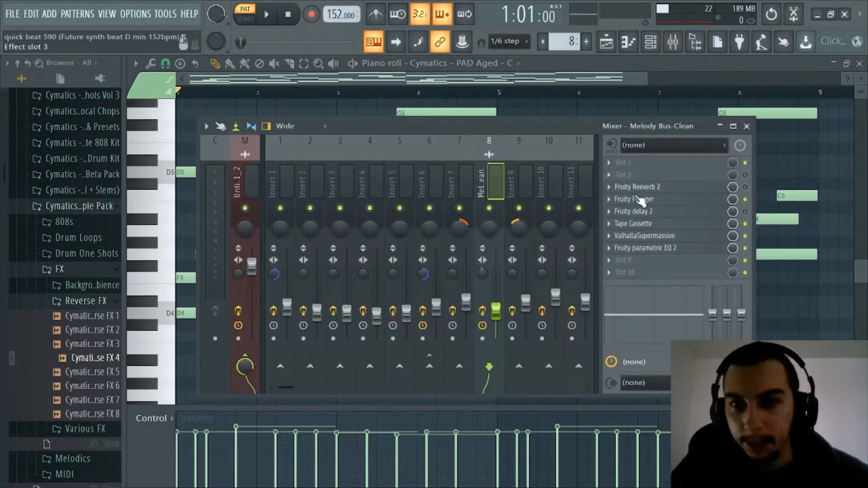
left_click(643, 248)
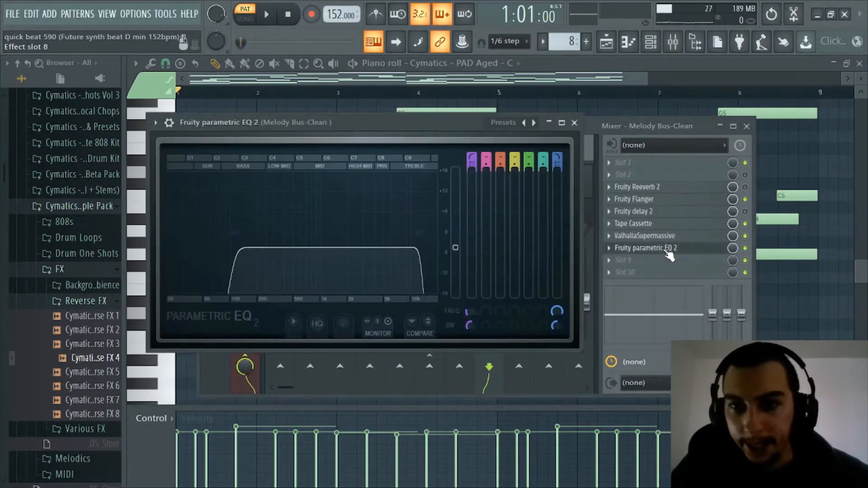
left_click(667, 252)
left_click(663, 236)
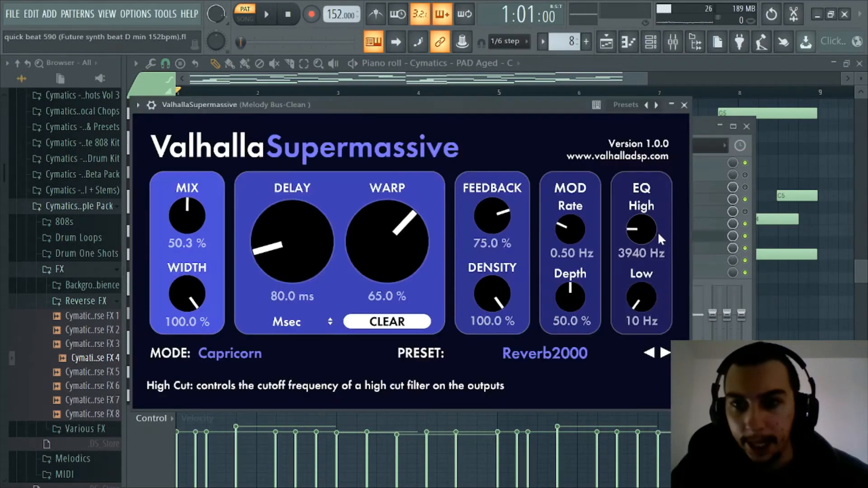
left_click(684, 105)
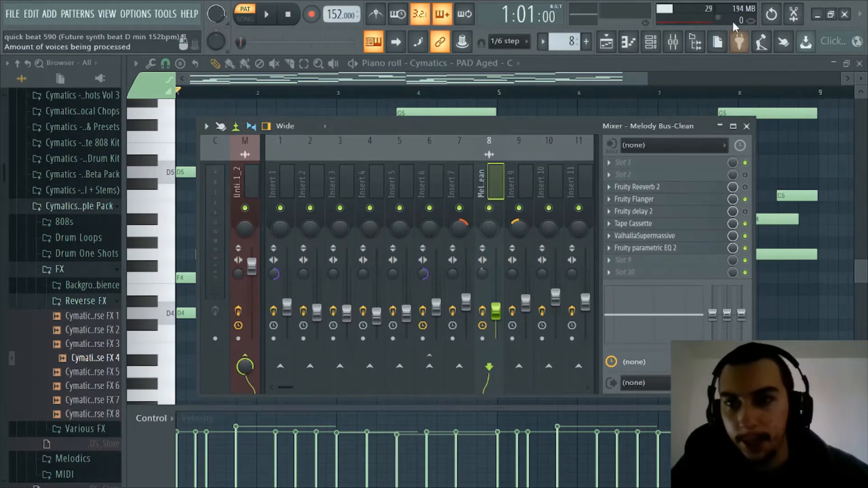
left_click(672, 43)
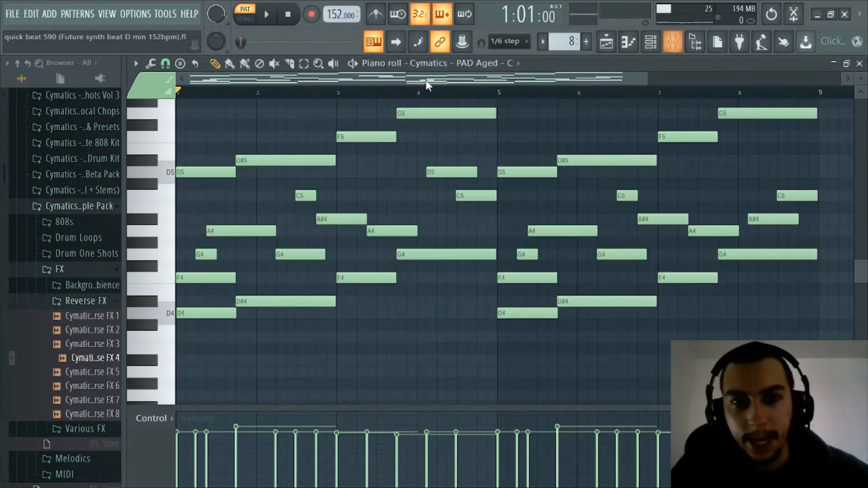
Step: Play the Cymatics - PAD Aged - C pattern through its eight bars and stop playback
scroll(329, 97, "down", 3)
scroll(188, 86, "left", 2)
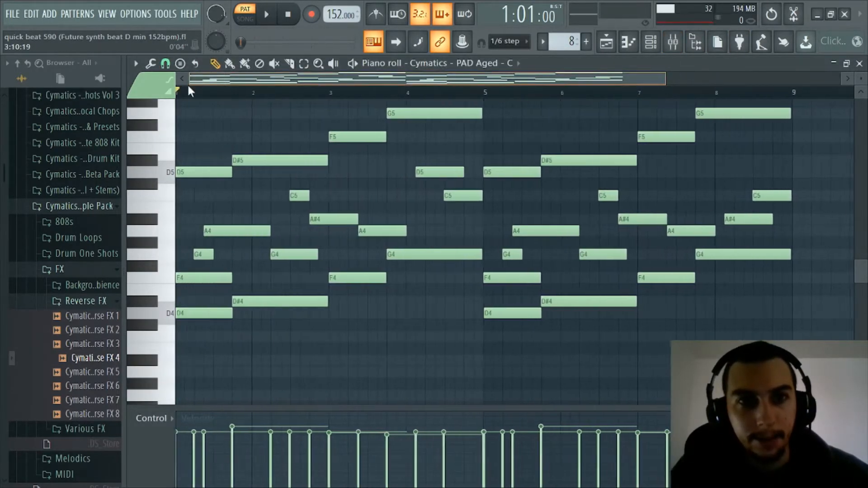
scroll(326, 172, "up", 3)
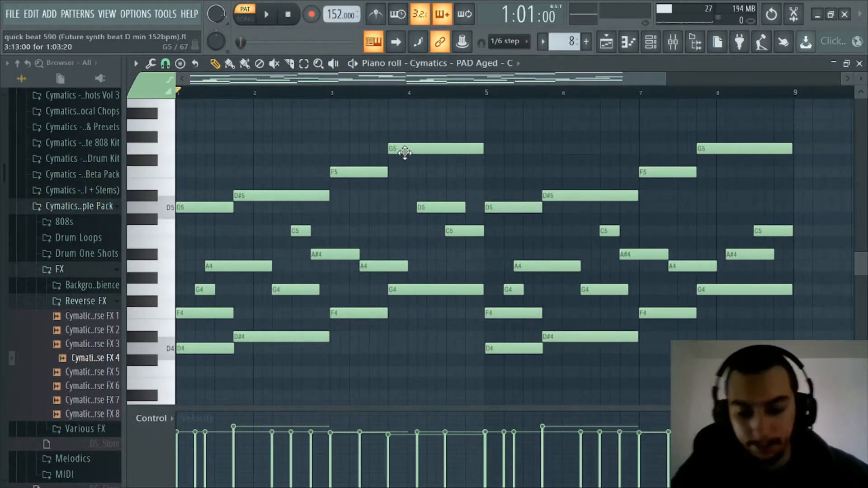
key("space")
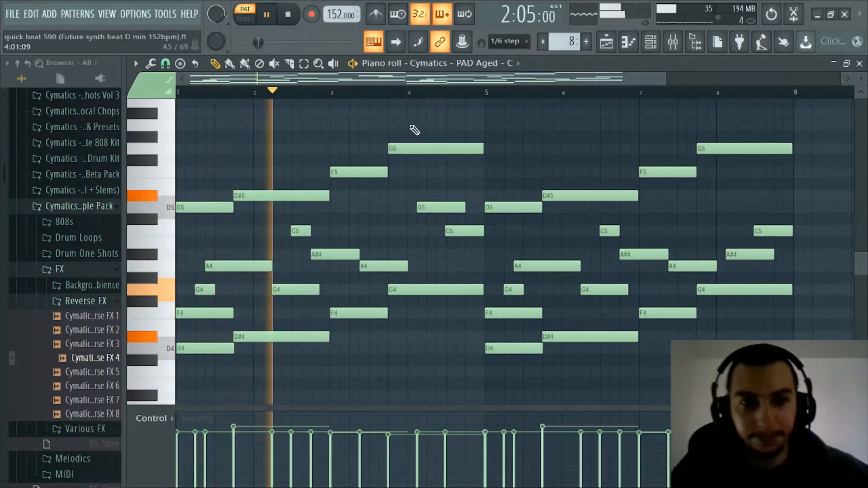
scroll(407, 91, "down", 2)
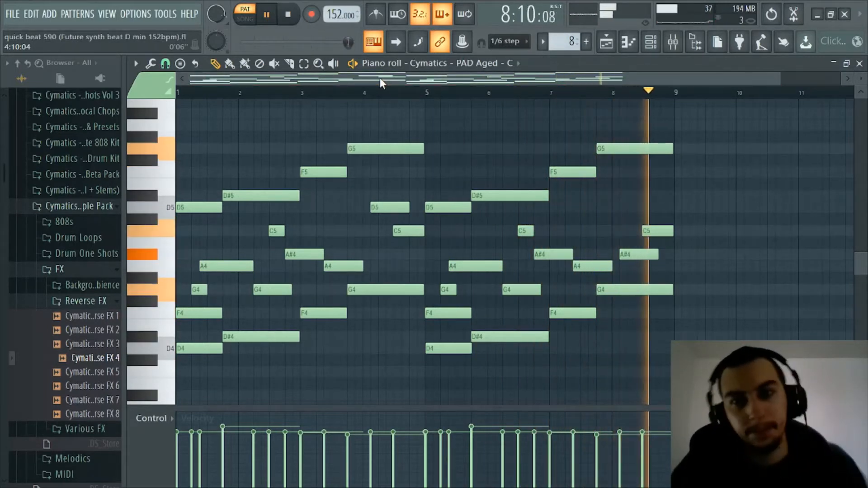
left_click_drag(378, 80, 286, 91)
key("space")
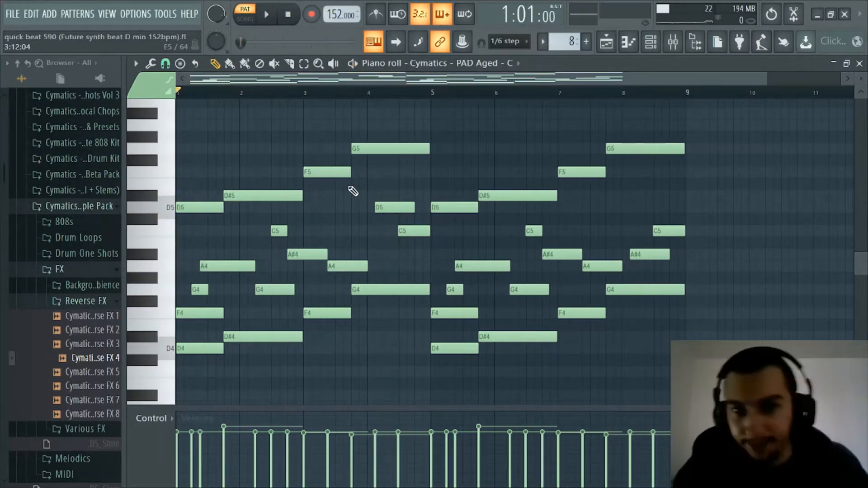
Step: Switch to the Cymatics - PAD Aged - C #2 pattern and show its notes in the piano roll
left_click(510, 66)
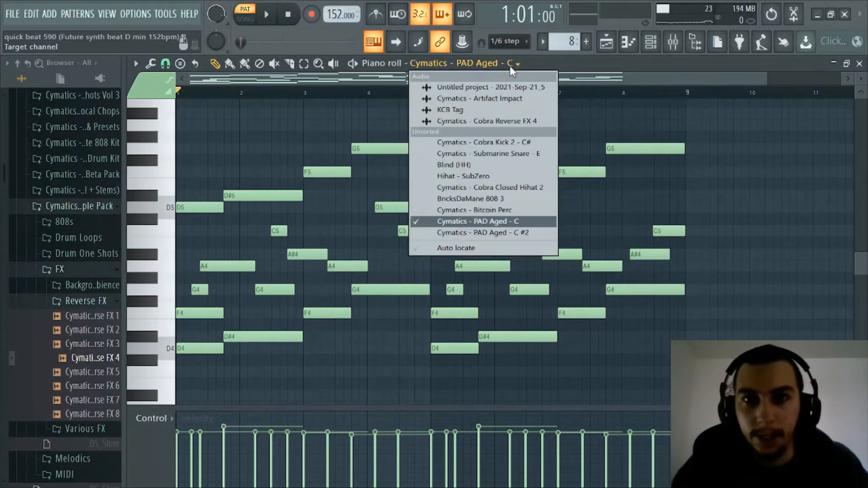
left_click(512, 232)
key("F5")
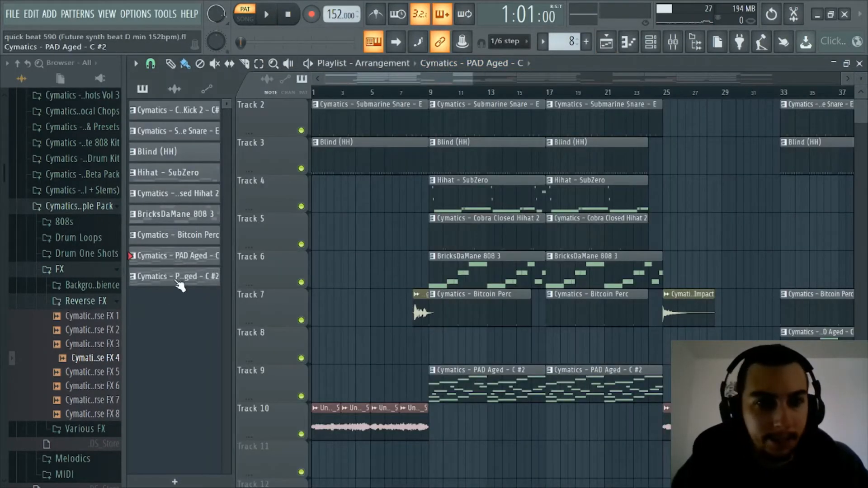
left_click(608, 44)
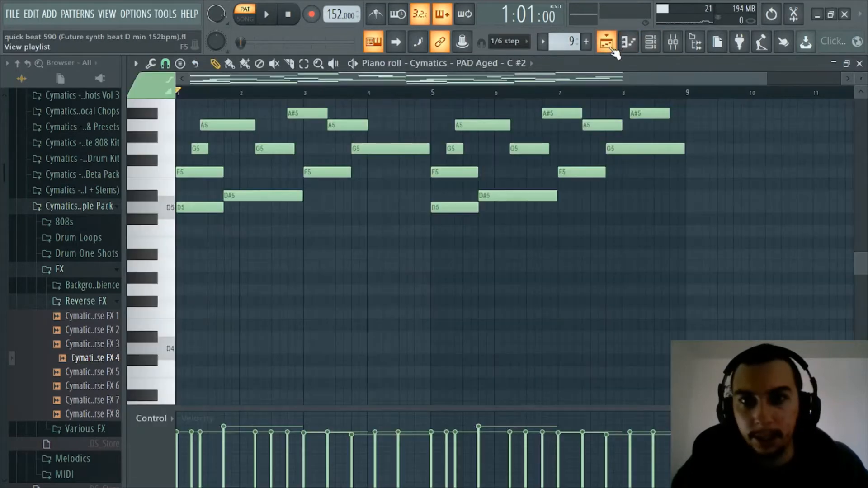
scroll(456, 263, "up", 4)
scroll(315, 83, "down", 2)
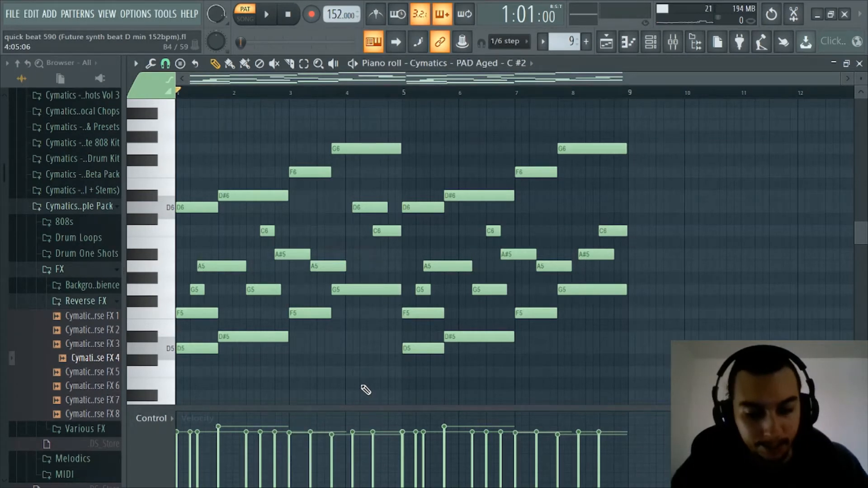
Step: Play the Cymatics - PAD Aged - C #2 pattern through its eight bars and stop playback
key("space")
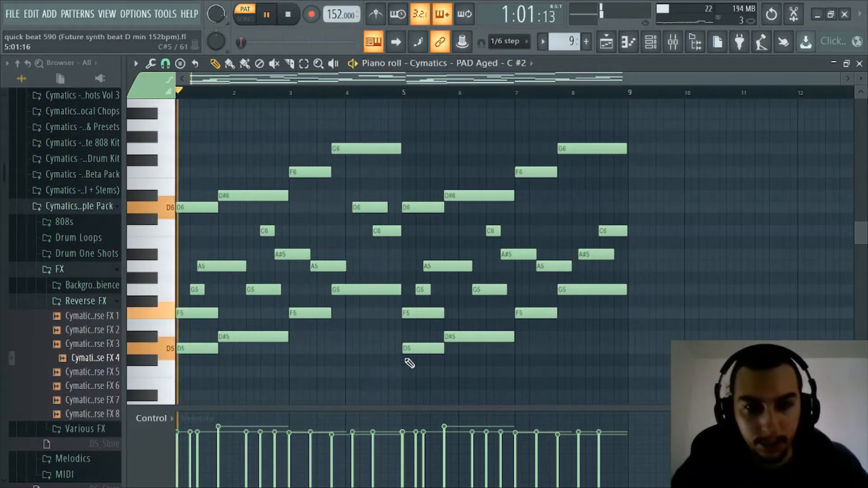
scroll(347, 95, "up", 1)
left_click_drag(299, 80, 273, 80)
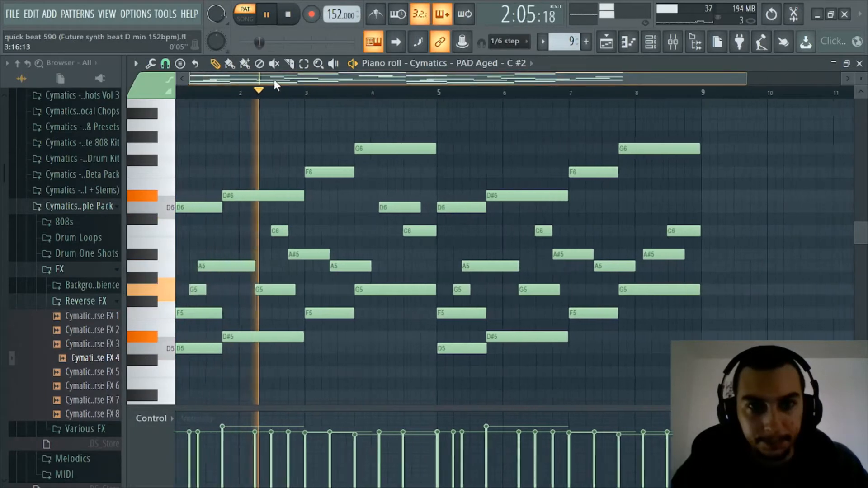
scroll(274, 95, "down", 1)
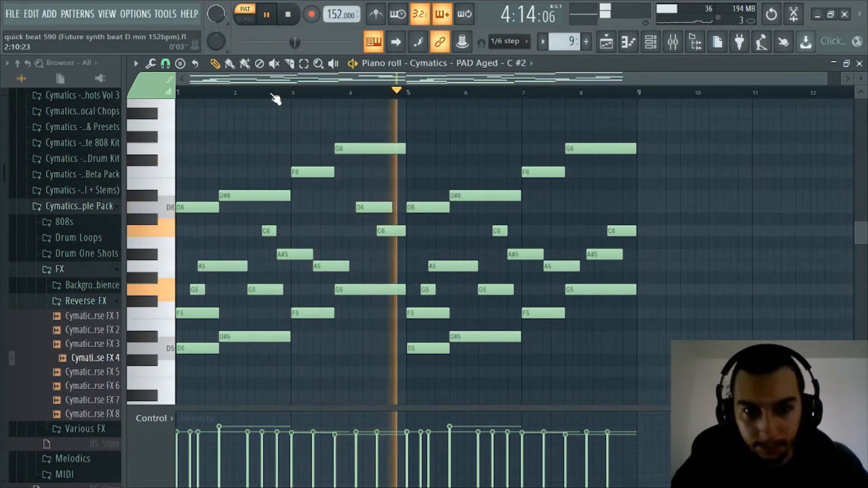
scroll(273, 96, "down", 1)
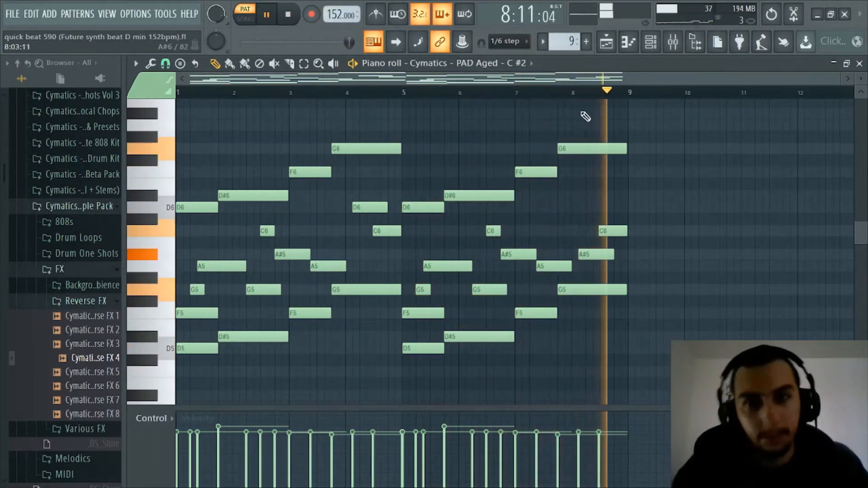
key("space")
Step: Return to the playlist arrangement and select the Cymatics - PAD Aged - C pattern
left_click(632, 47)
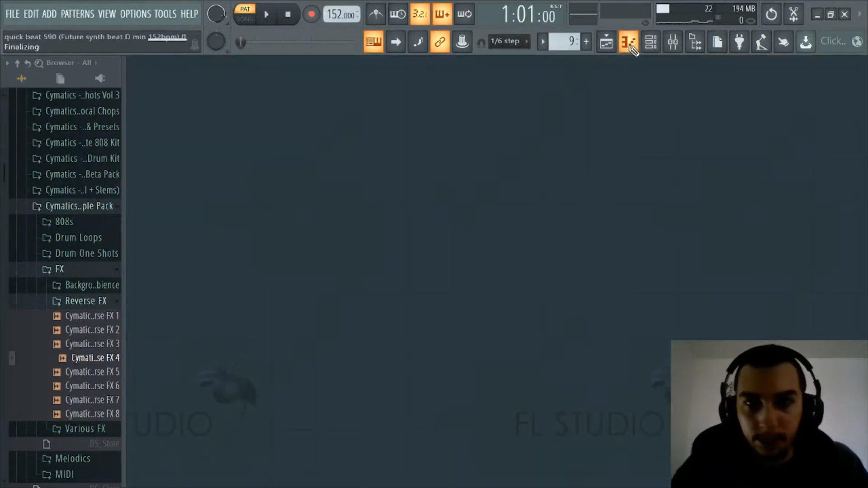
left_click(628, 42)
left_click(606, 42)
left_click(205, 255)
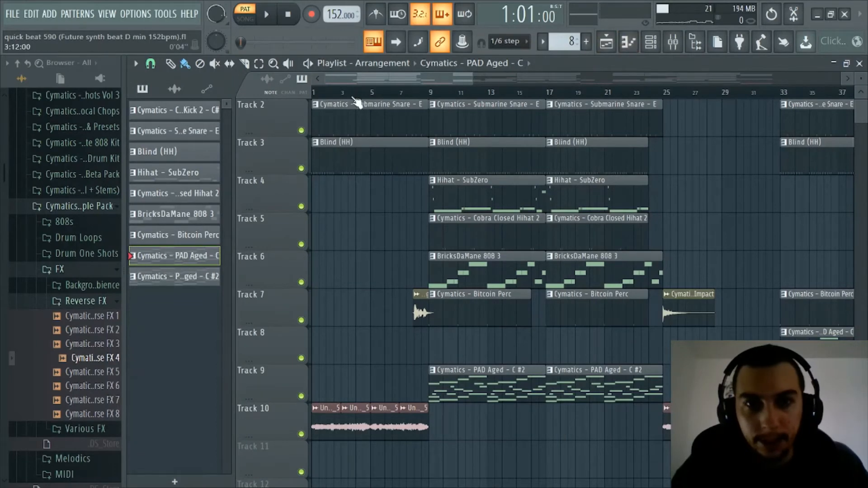
Step: Examine the audio clips on Track 10 in the intro and their placement along the playlist arrangement
scroll(360, 79, "up", 4)
scroll(467, 304, "down", 2)
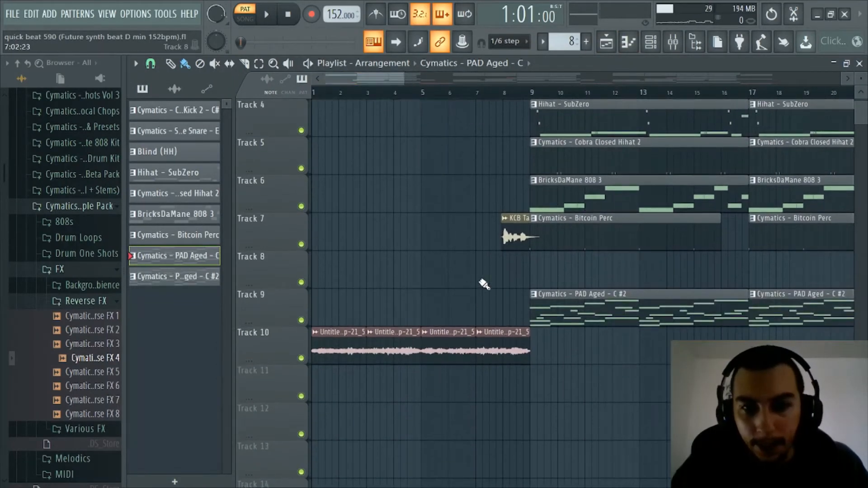
left_click(652, 46)
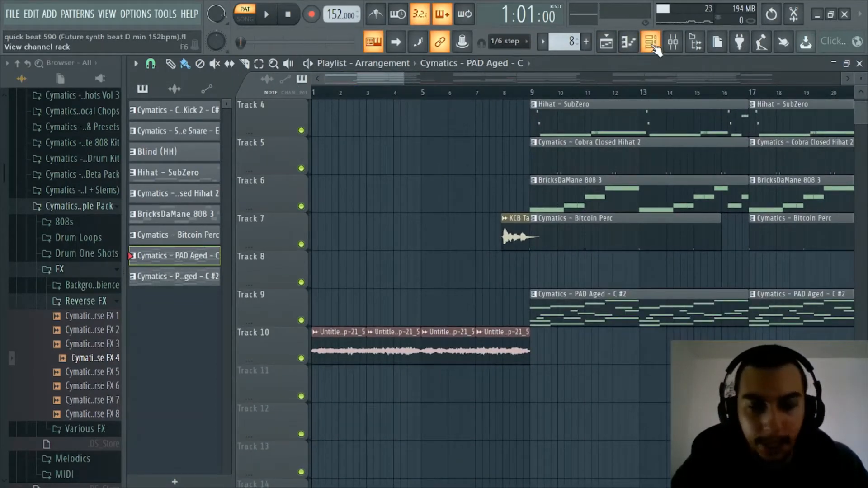
left_click(652, 46)
scroll(372, 77, "up", 3)
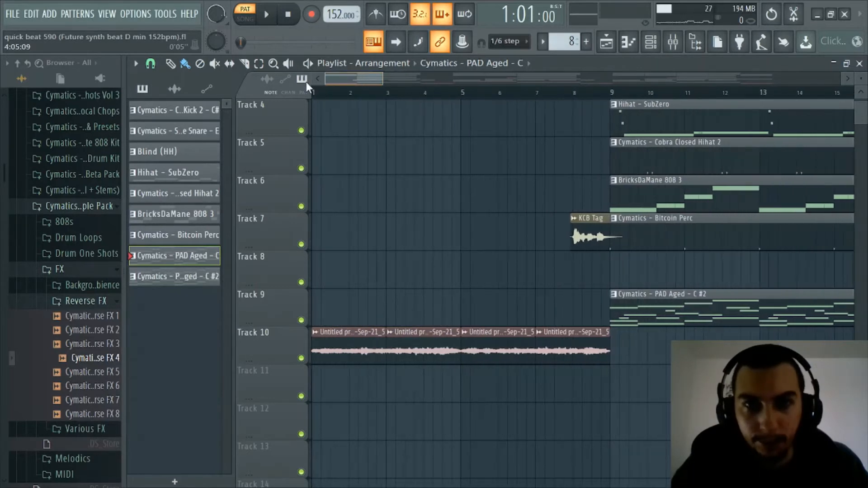
scroll(400, 235, "down", 1)
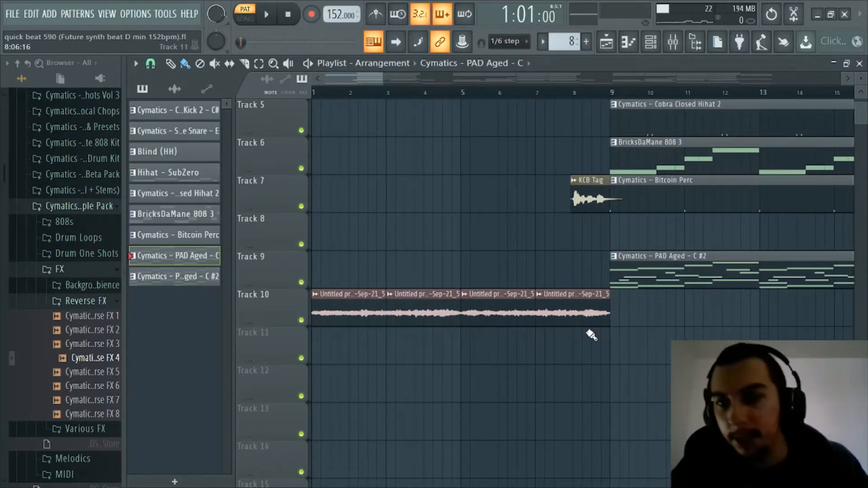
scroll(580, 93, "down", 8)
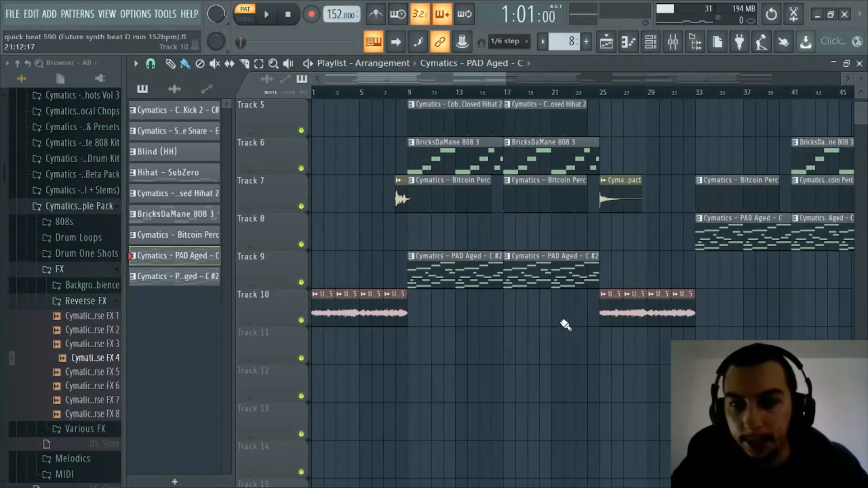
scroll(581, 333, "up", 2)
scroll(576, 96, "down", 3)
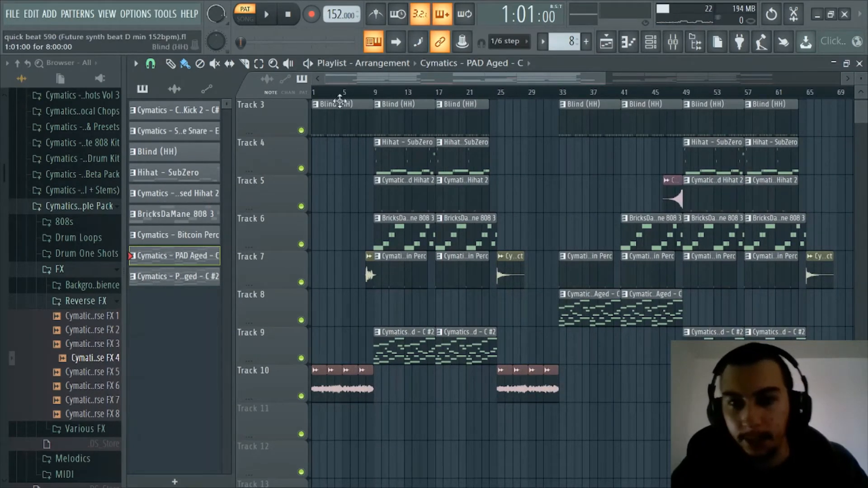
Step: Examine how the drum, 808 and percussion patterns on Tracks 1 to 7 are laid out across the song
scroll(335, 96, "up", 4)
scroll(335, 96, "up", 2)
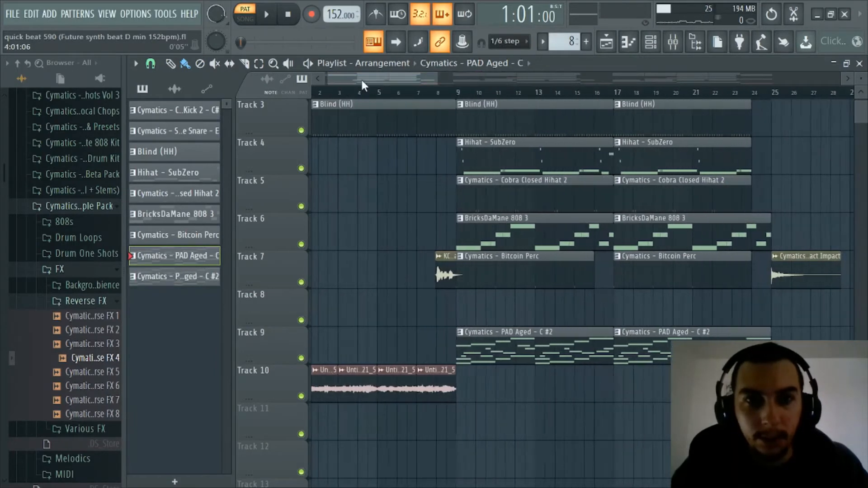
scroll(403, 278, "up", 1)
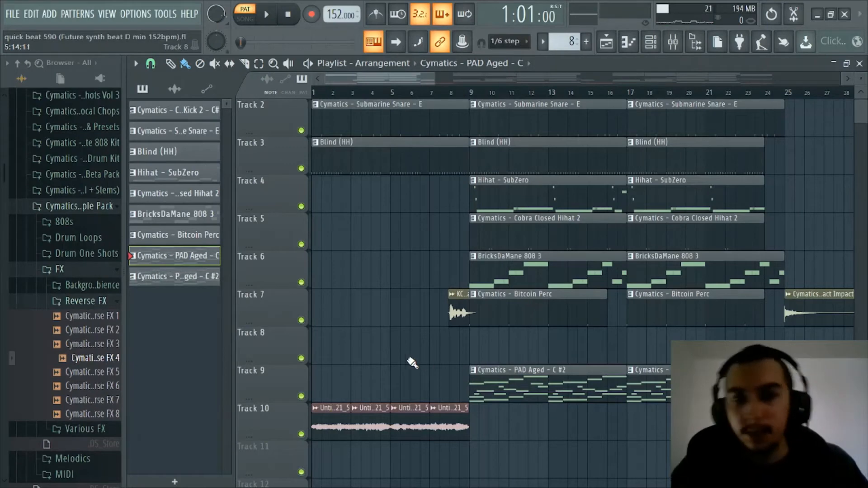
scroll(415, 357, "up", 1)
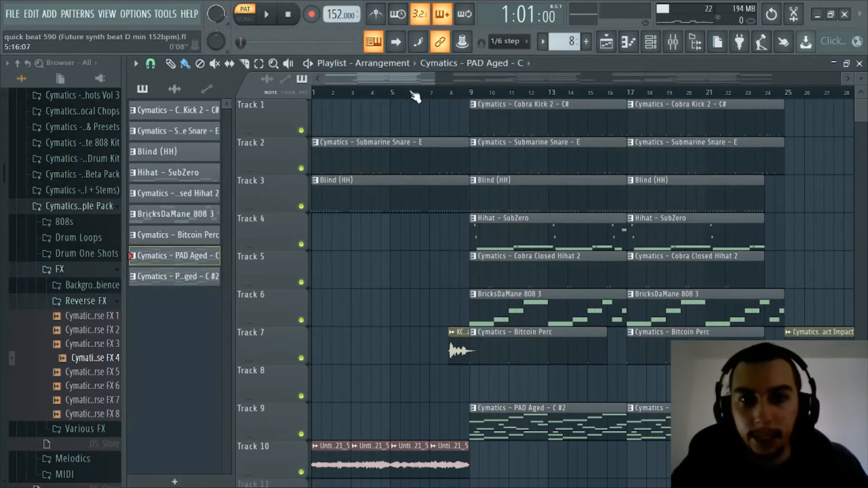
scroll(414, 95, "down", 3)
scroll(415, 93, "down", 2)
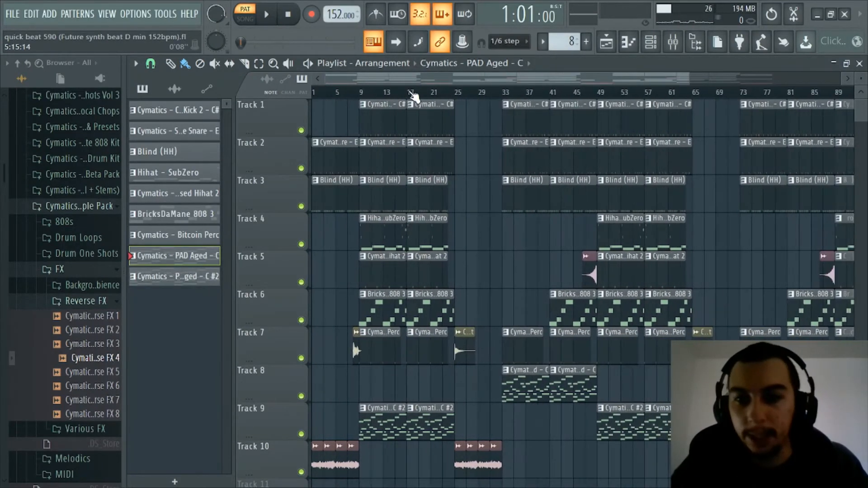
scroll(430, 218, "down", 1)
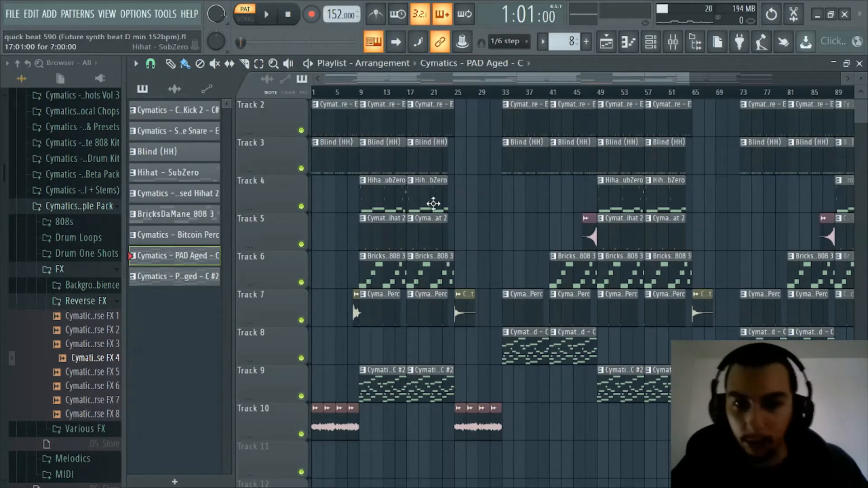
scroll(412, 95, "up", 2)
scroll(412, 94, "up", 1)
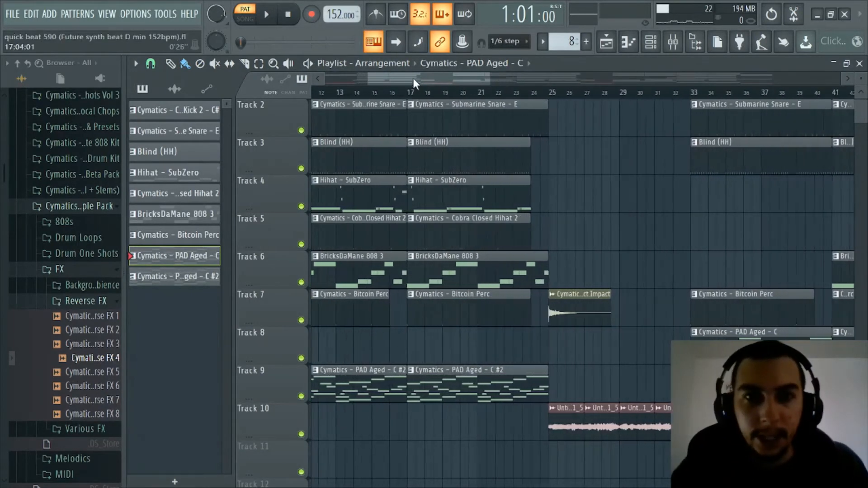
Step: Return to the start of the arrangement and inspect the Cymatics - Submarine Snare - E channel's sample waveform
left_click_drag(413, 78, 266, 88)
scroll(403, 253, "up", 1)
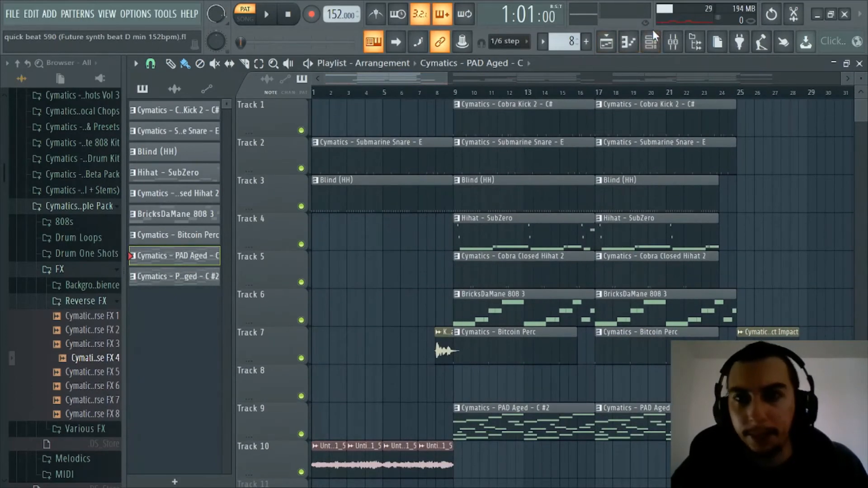
left_click(652, 43)
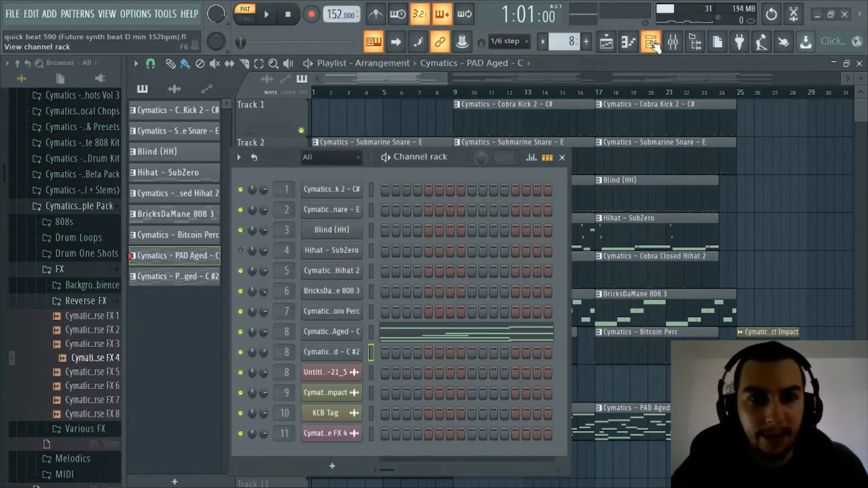
left_click(331, 209)
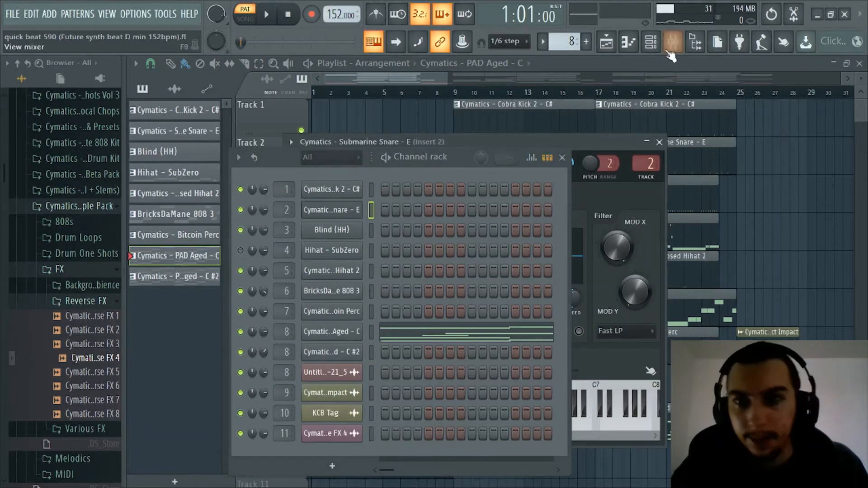
left_click(650, 42)
left_click(301, 165)
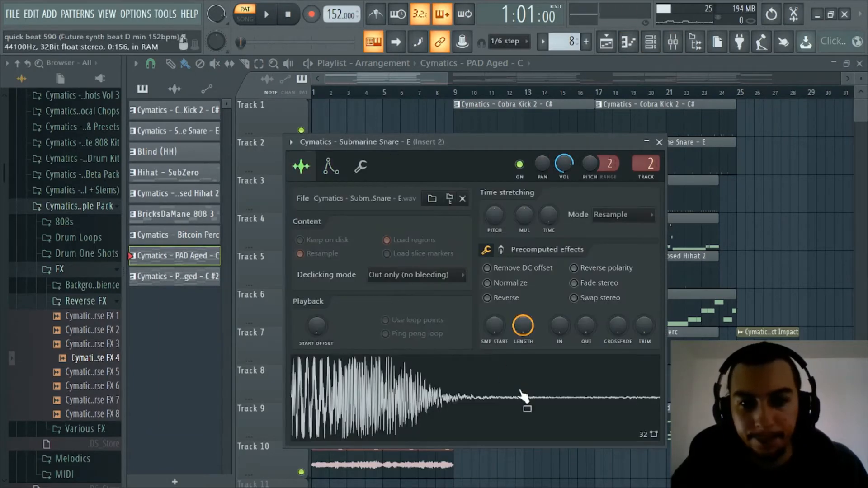
left_click(659, 142)
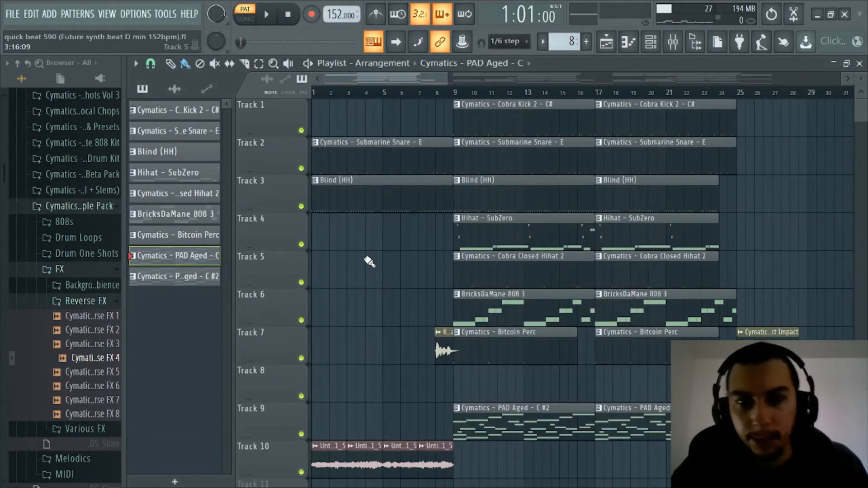
Step: Select the Blind (HH) pattern on Track 3 and inspect its channel's steps and sample waveform
left_click(351, 182)
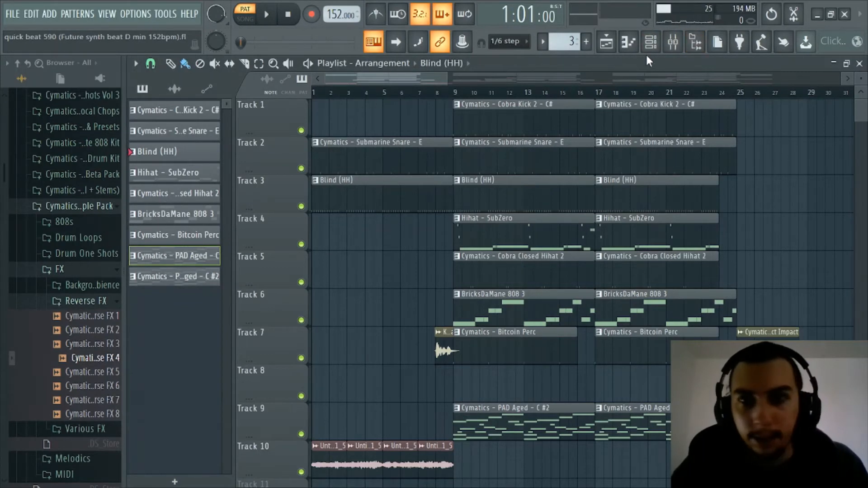
left_click(650, 42)
left_click(342, 250)
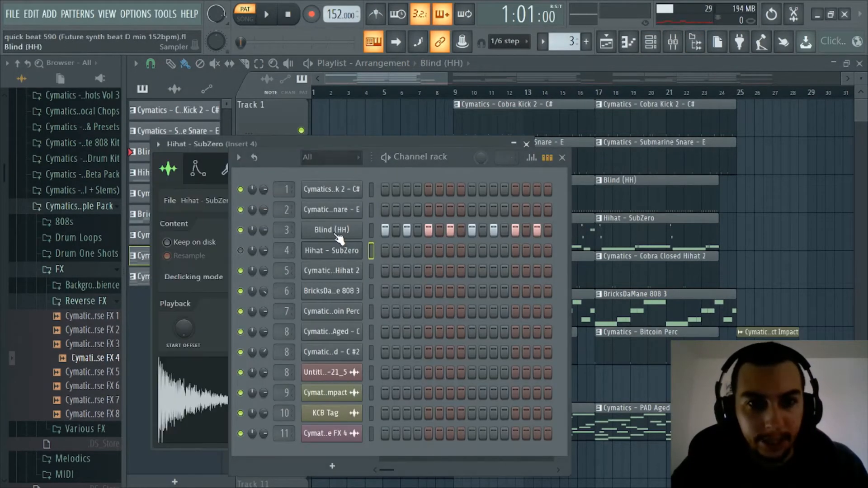
left_click(338, 233)
left_click(562, 157)
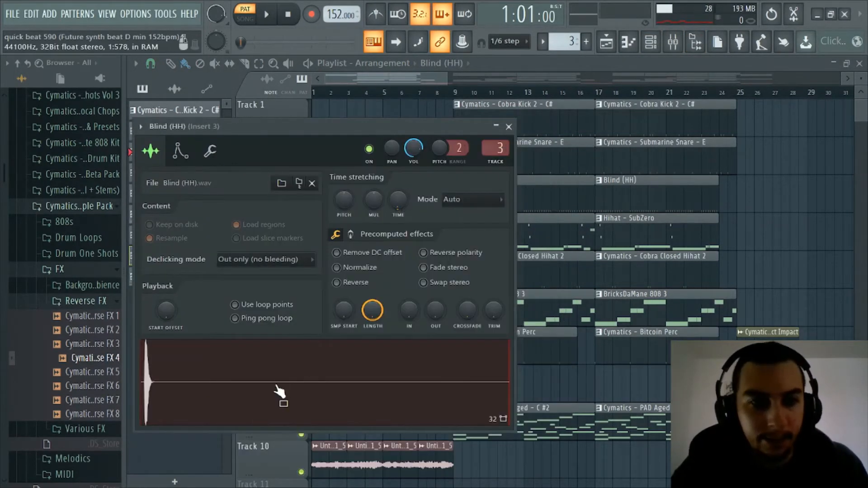
left_click(509, 127)
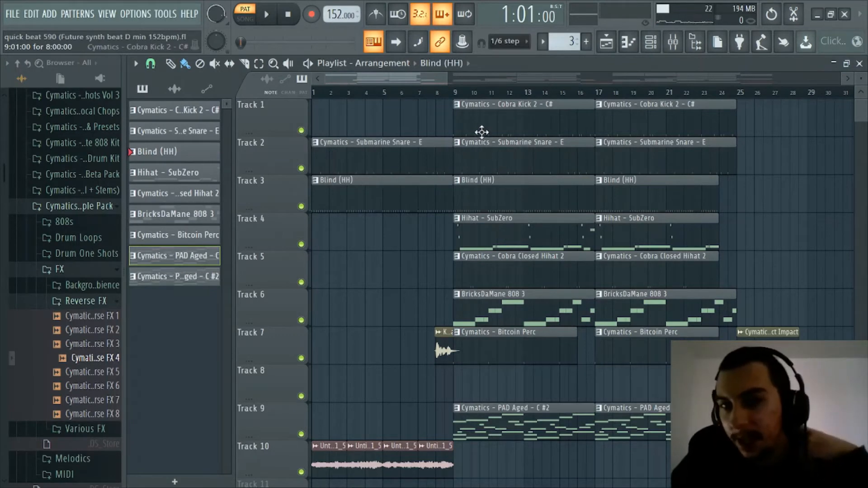
Step: Delete the two Hihat - SubZero clips on Track 4 at bars 9 and 17
scroll(466, 91, "down", 5)
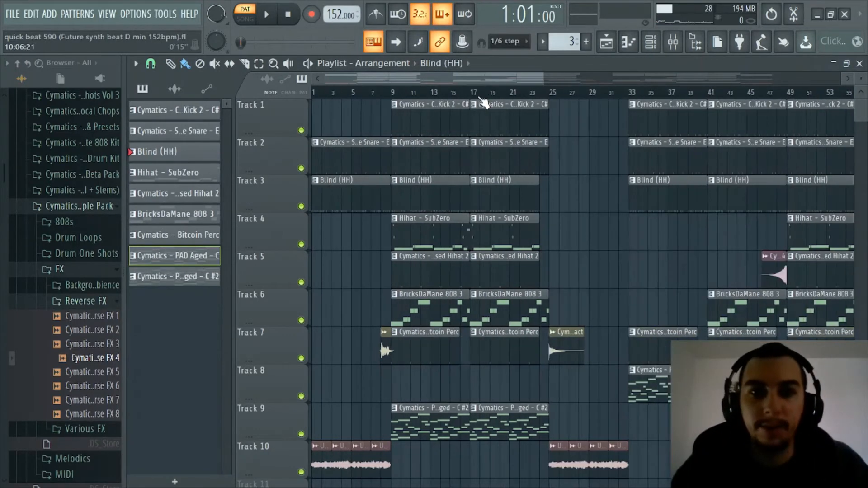
left_click_drag(462, 81, 360, 84)
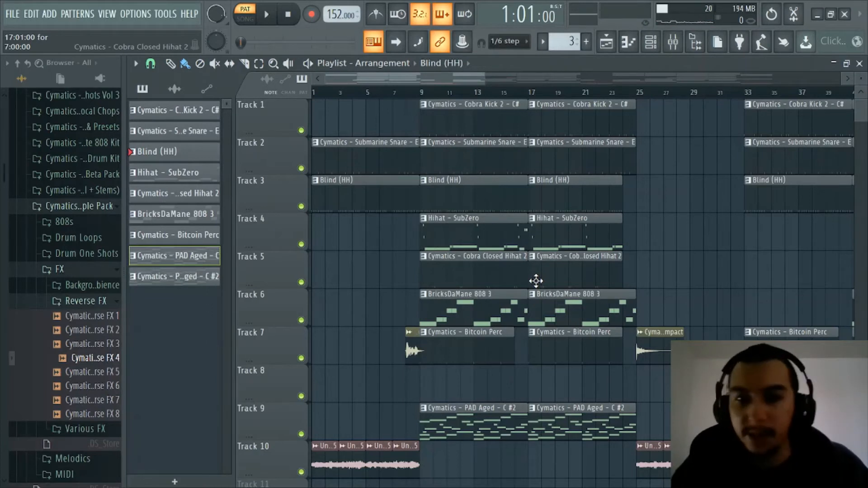
right_click(495, 242)
right_click(577, 229)
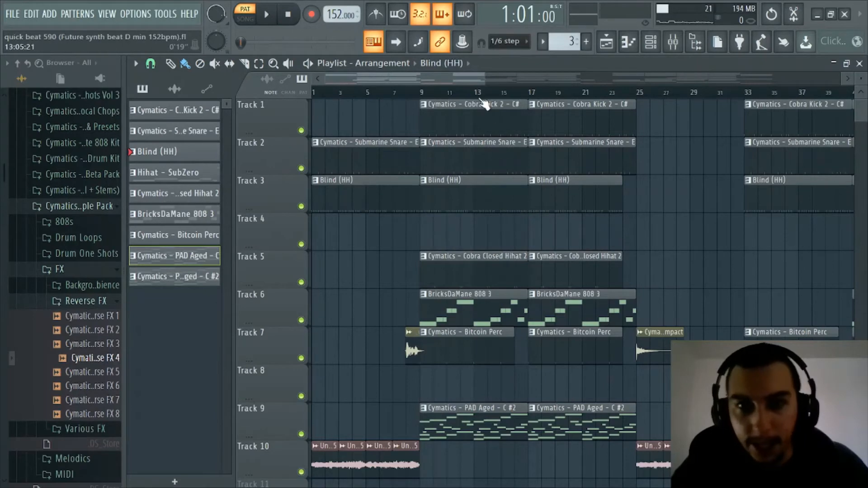
Step: Select the BricksDaMane 808 3 pattern, examine its notes in the piano roll and go back to the playlist
scroll(479, 96, "up", 2)
scroll(432, 81, "up", 1)
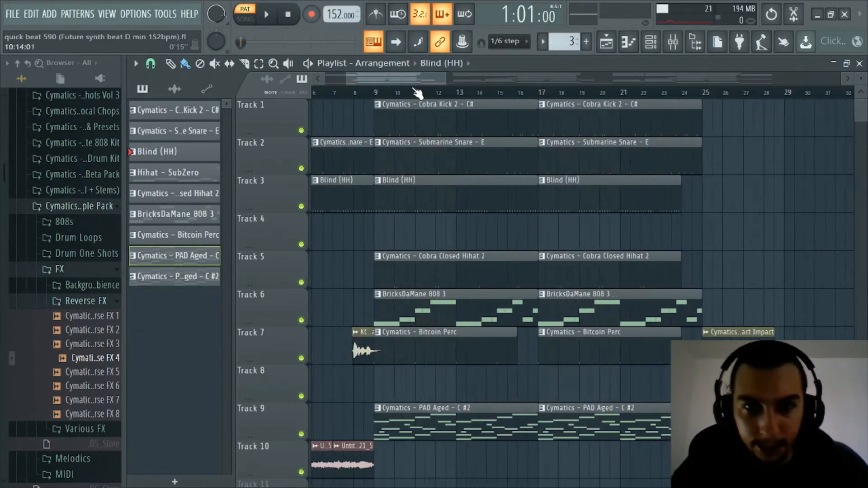
scroll(398, 82, "up", 2)
scroll(389, 81, "up", 1)
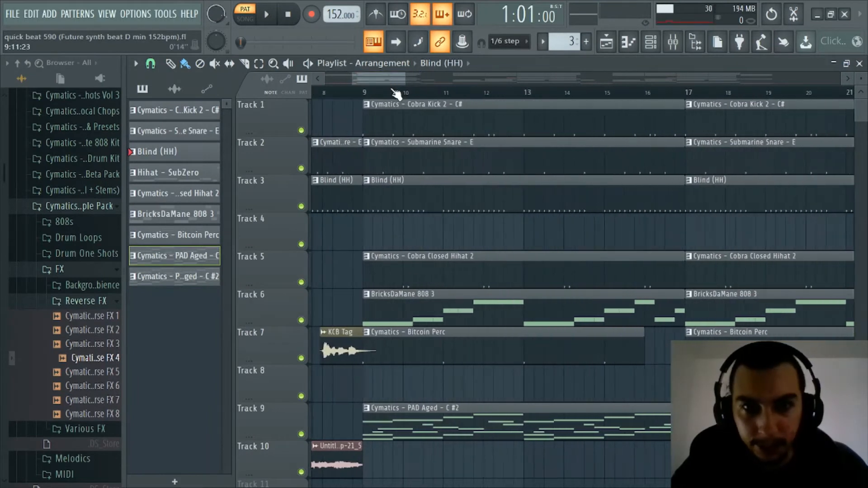
left_click(197, 198)
left_click(190, 215)
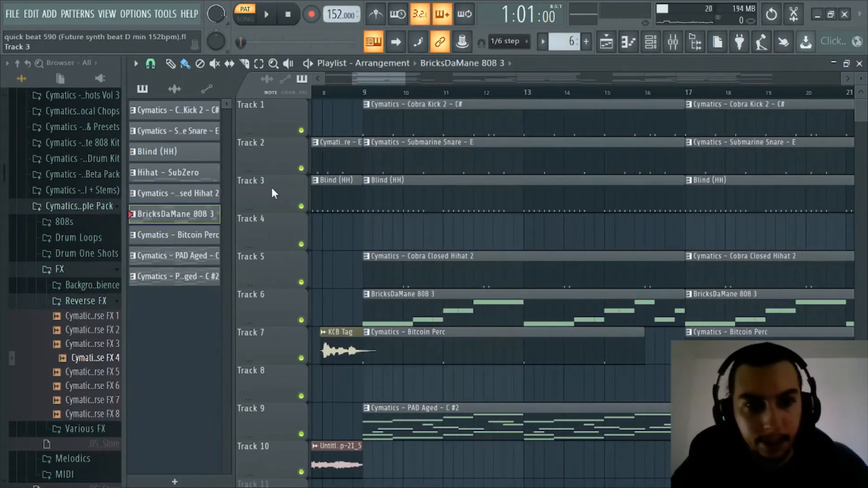
left_click(629, 43)
left_click(429, 63)
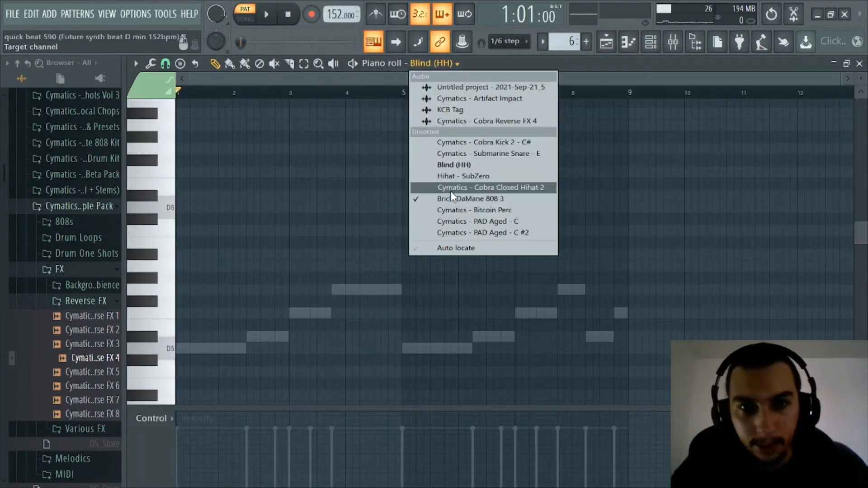
left_click(455, 199)
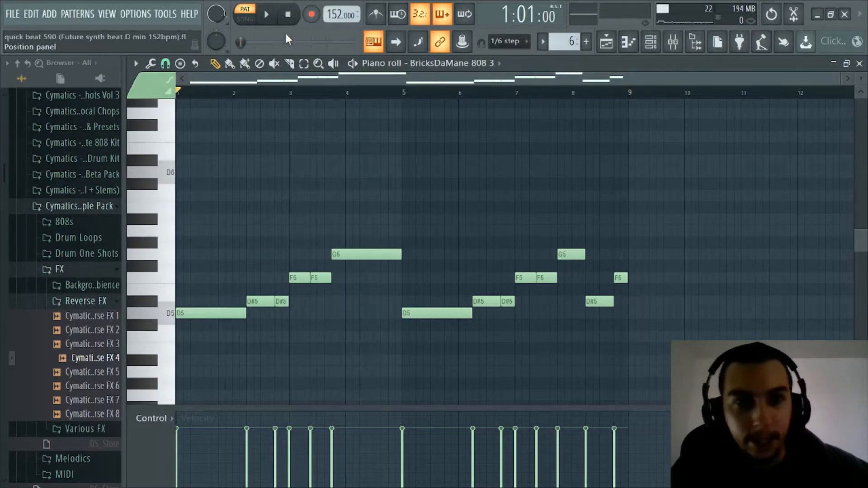
left_click(651, 43)
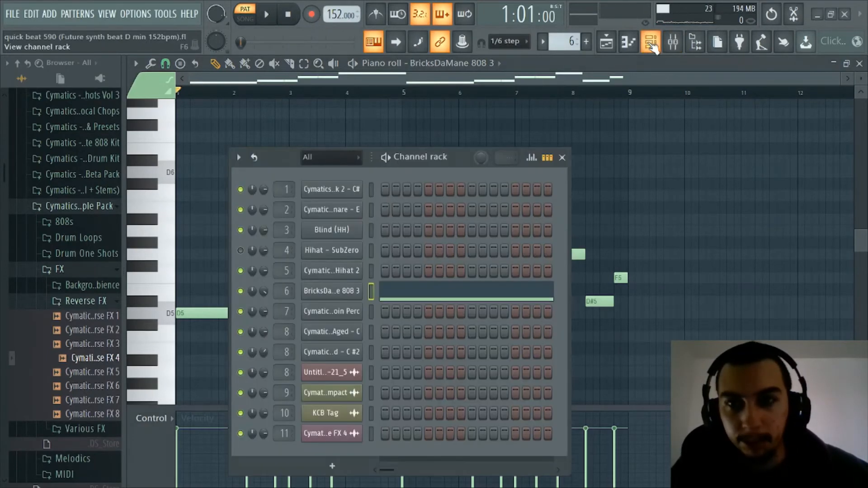
left_click(650, 44)
left_click(638, 45)
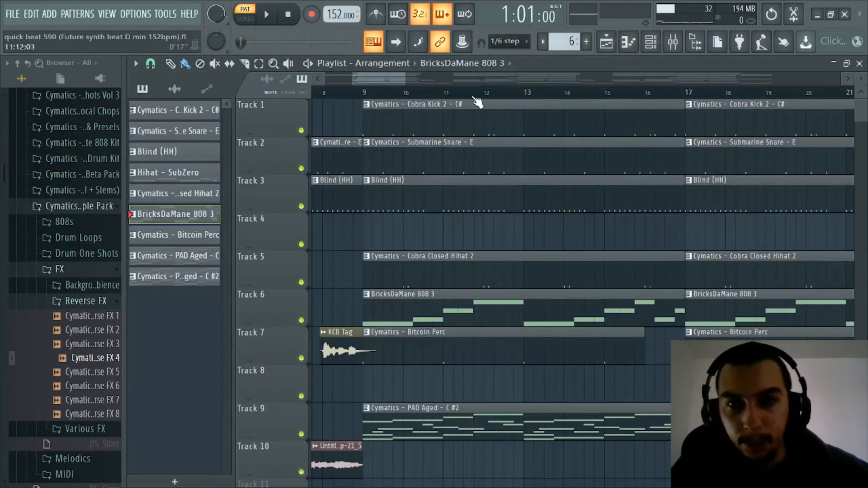
Step: Open the Cymatics - Bitcoin Perc channel's sampler and hide the channel rack to inspect its waveform
scroll(472, 96, "down", 3)
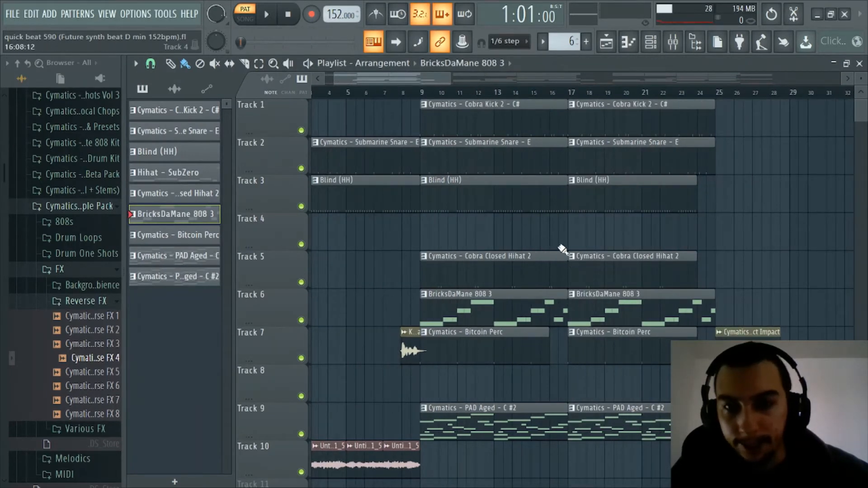
left_click(650, 41)
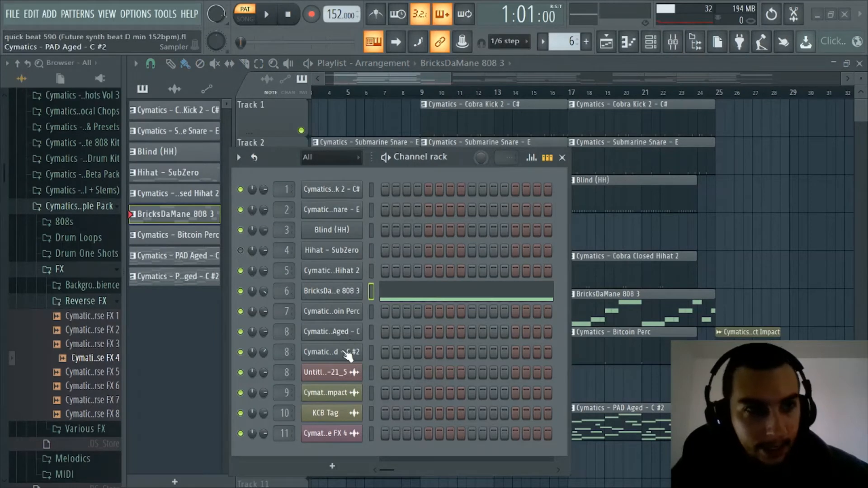
left_click(342, 314)
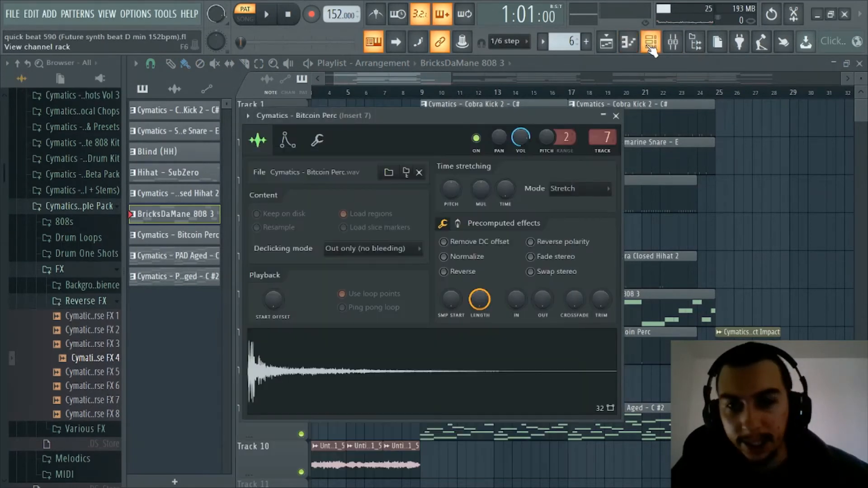
key("F6")
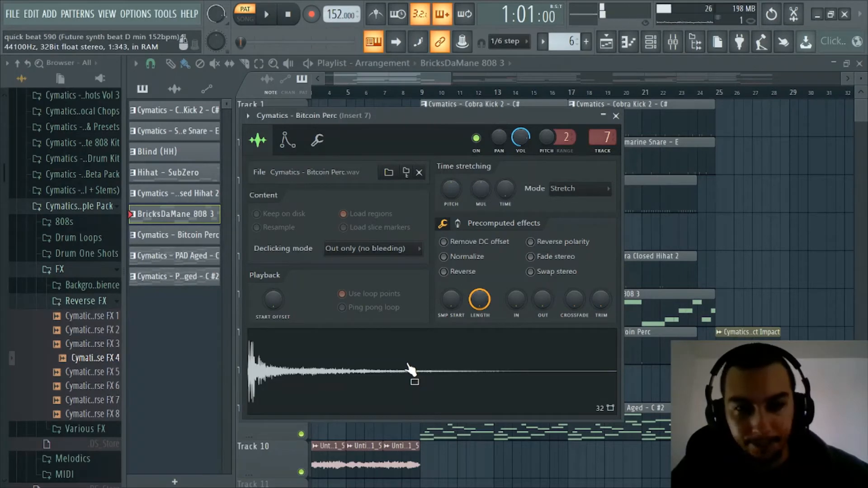
Step: Close the Cymatics - Bitcoin Perc sampler and show the channel rack over the playlist
left_click(615, 115)
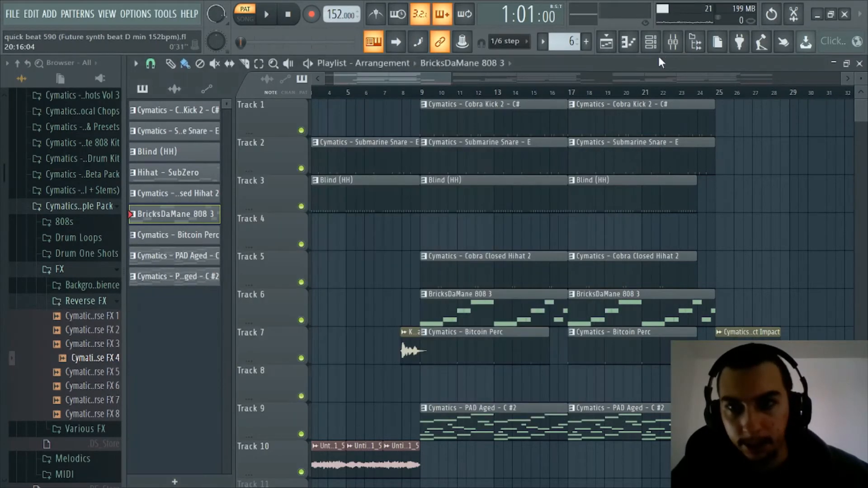
left_click(652, 42)
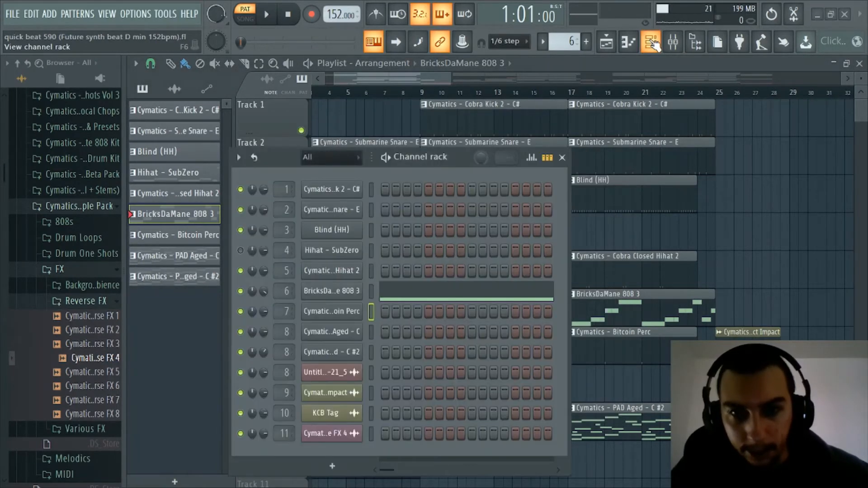
left_click(652, 42)
left_click(651, 41)
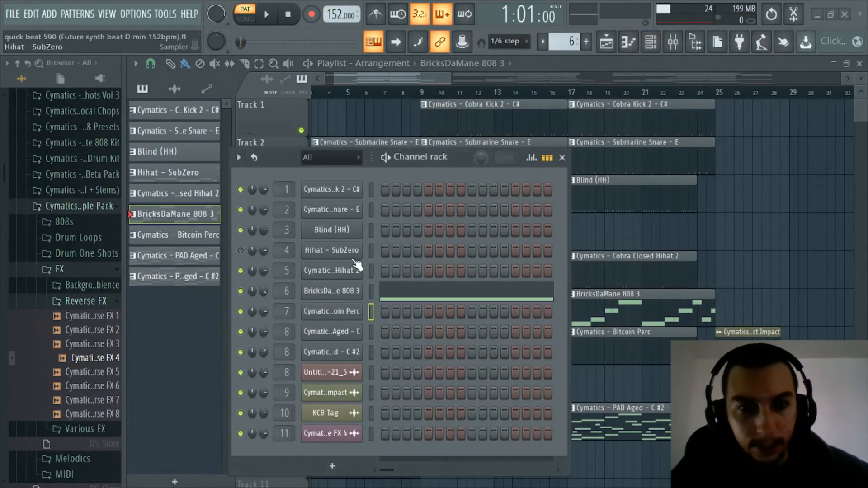
Step: Select the Cymatics - Cobra Closed Hihat 2 pattern, examine its notes in the piano roll and return to the playlist
left_click(181, 195)
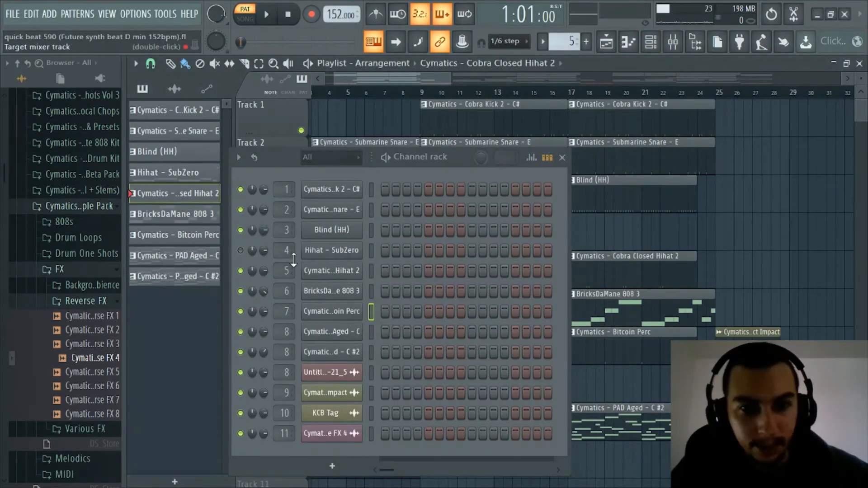
left_click(652, 42)
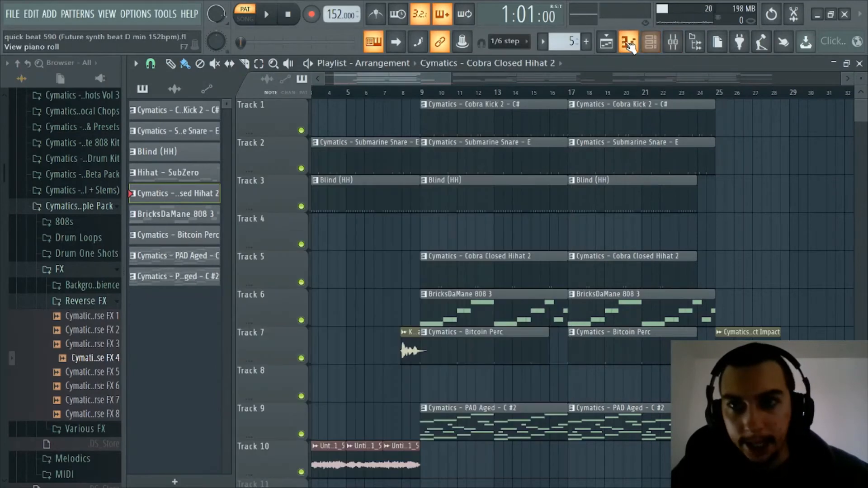
left_click(627, 42)
left_click(468, 74)
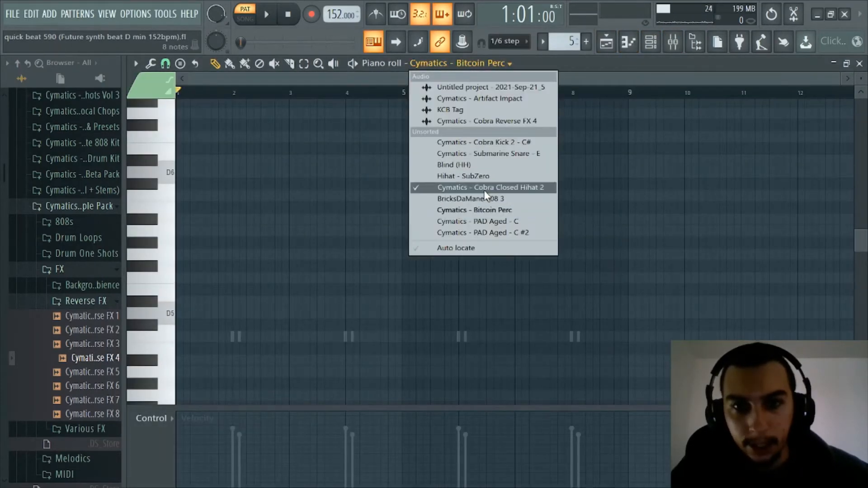
left_click(442, 187)
scroll(316, 94, "up", 1)
scroll(317, 95, "up", 2)
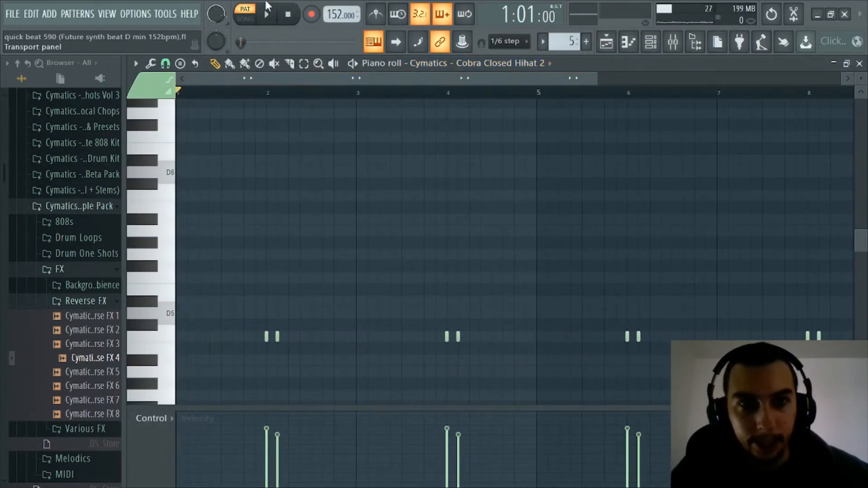
left_click(651, 42)
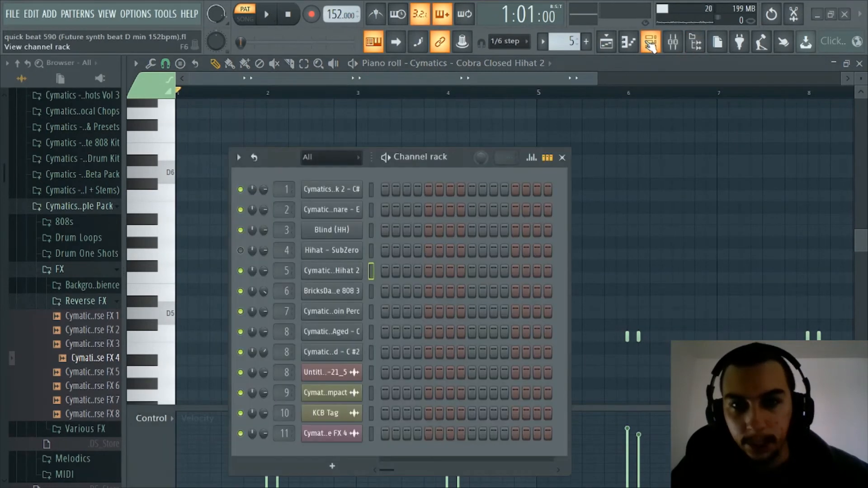
left_click(652, 41)
left_click(633, 43)
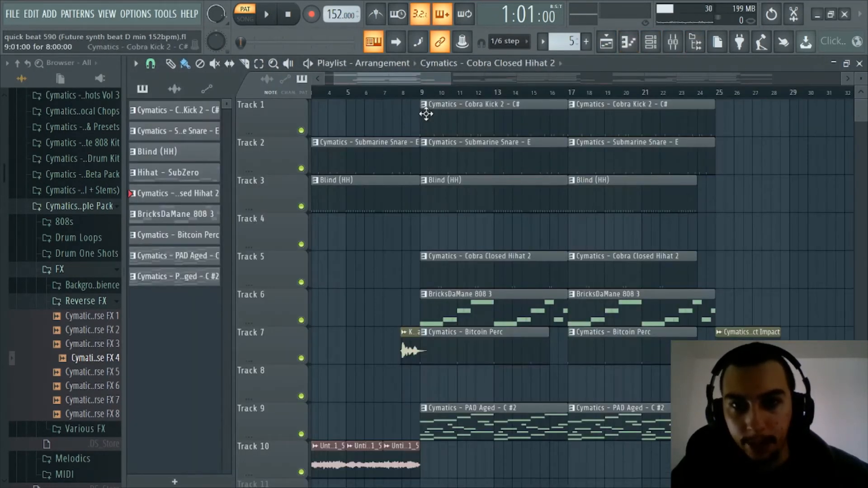
Step: Select the Blind (HH) pattern, examine its note spacing in the piano roll and return to the playlist
left_click(199, 174)
left_click(176, 158)
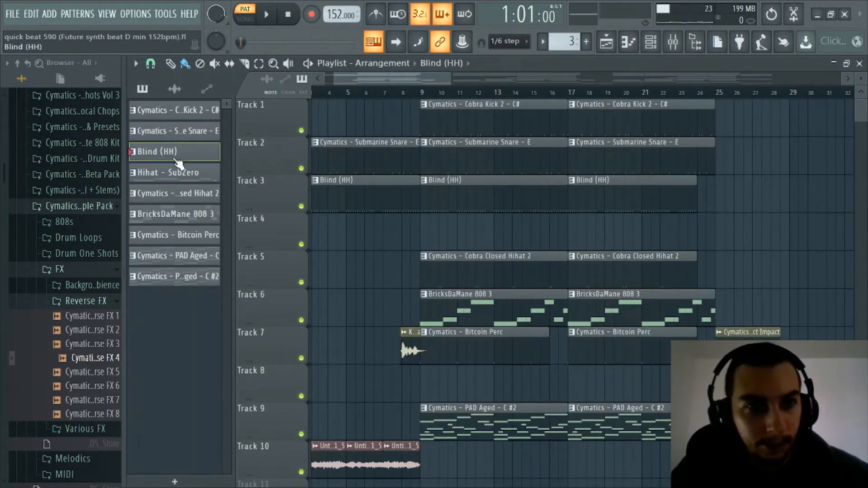
left_click(633, 47)
left_click(479, 63)
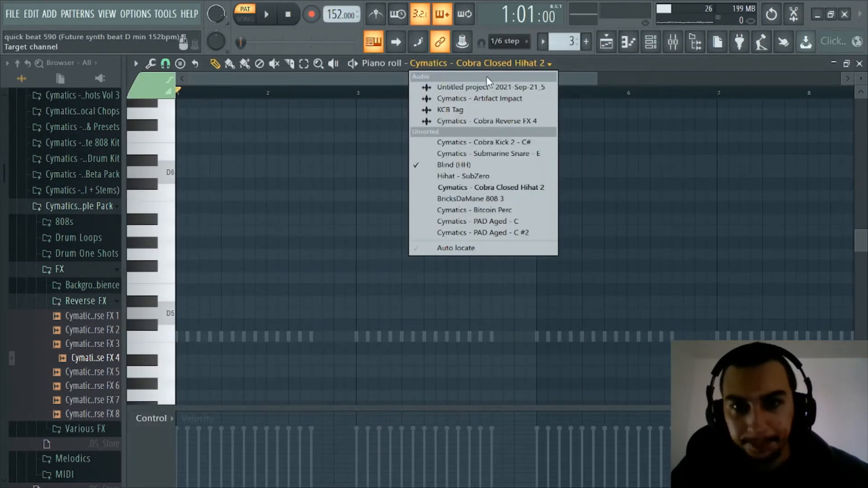
left_click(470, 164)
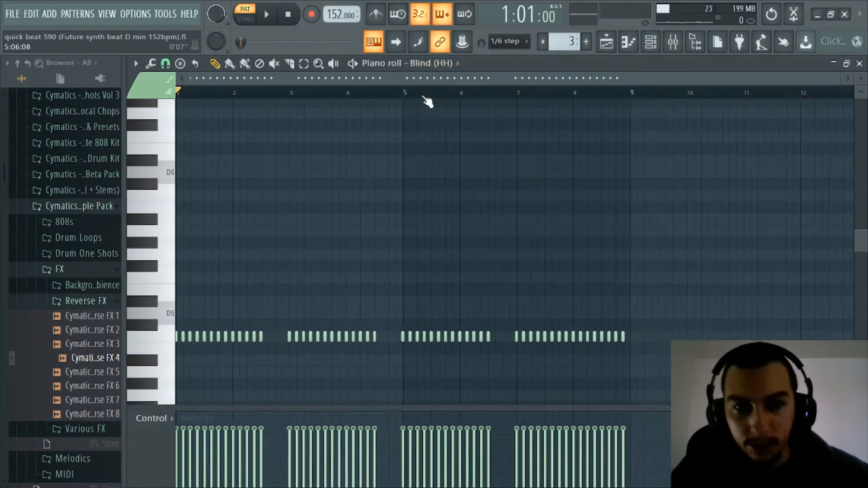
left_click_drag(418, 80, 352, 82)
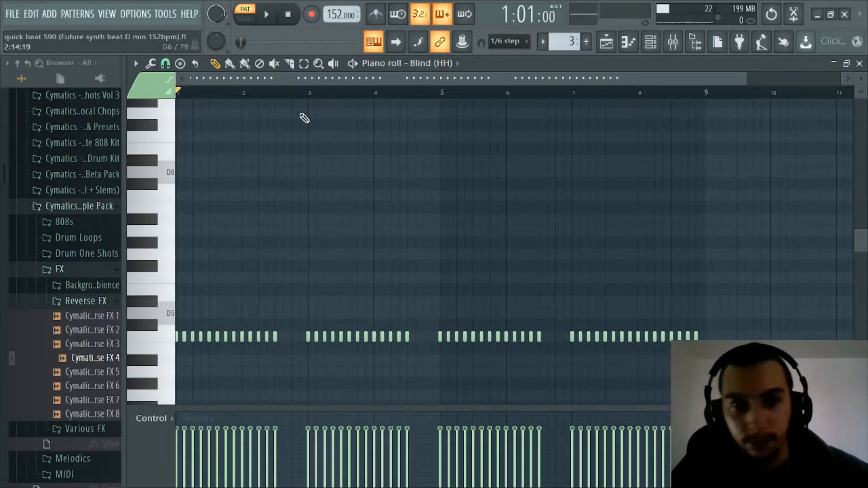
scroll(294, 84, "down", 2)
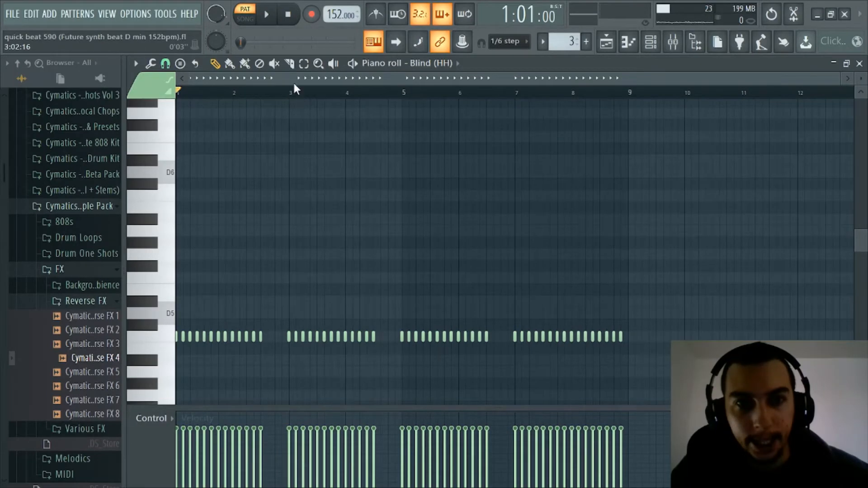
left_click(628, 42)
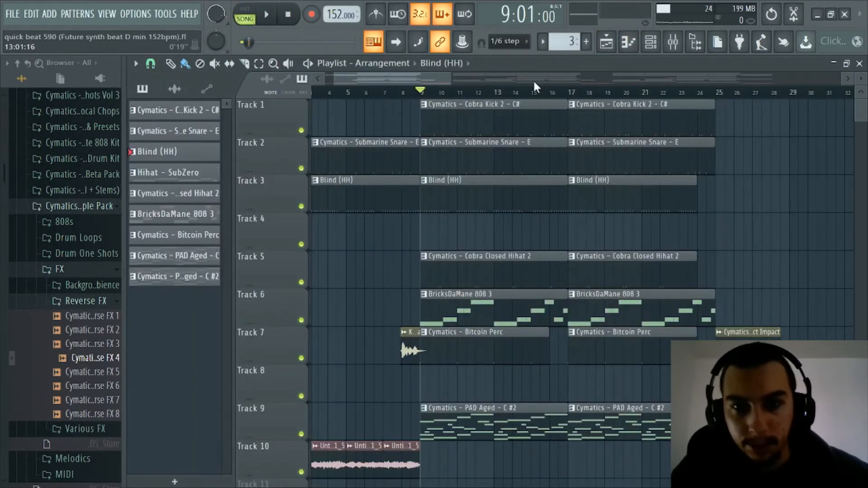
Step: Solo mixer inserts 1 to 7 and listen to the drums and 808 together from bar 9
left_click(672, 42)
left_click(468, 216)
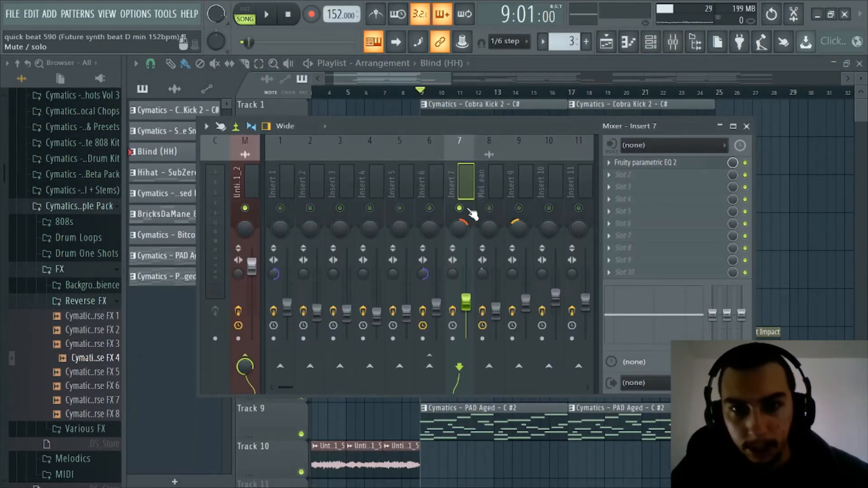
left_click_drag(430, 208, 284, 209)
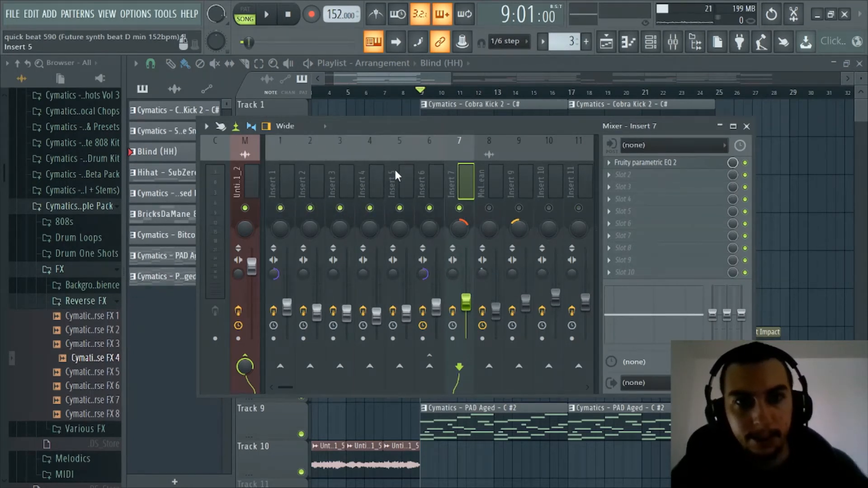
key("space")
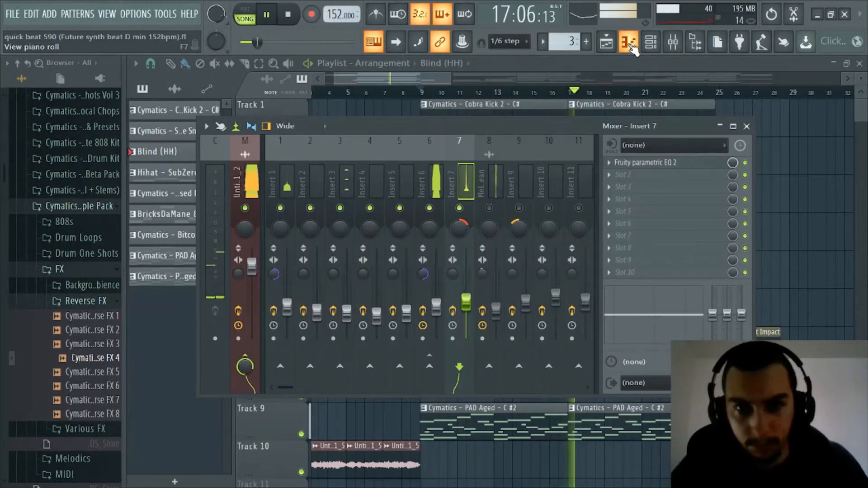
key("space")
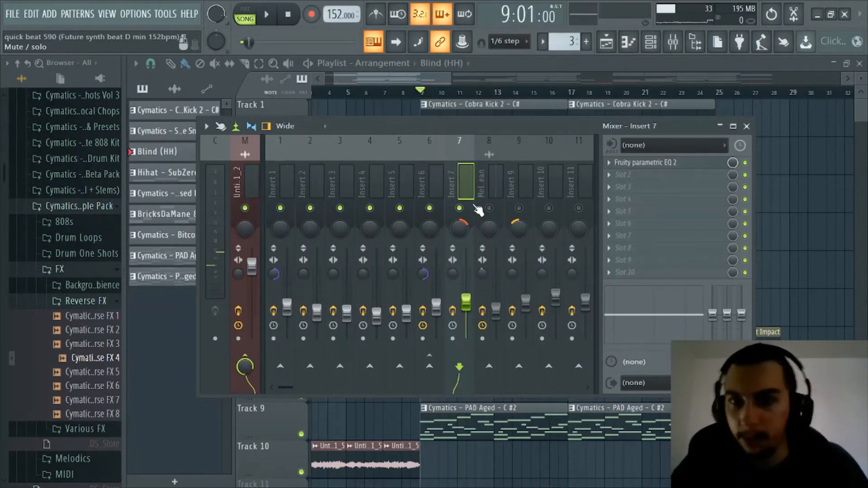
Step: Hide the mixer so that the full playlist is in view again
left_click(631, 47)
left_click(648, 47)
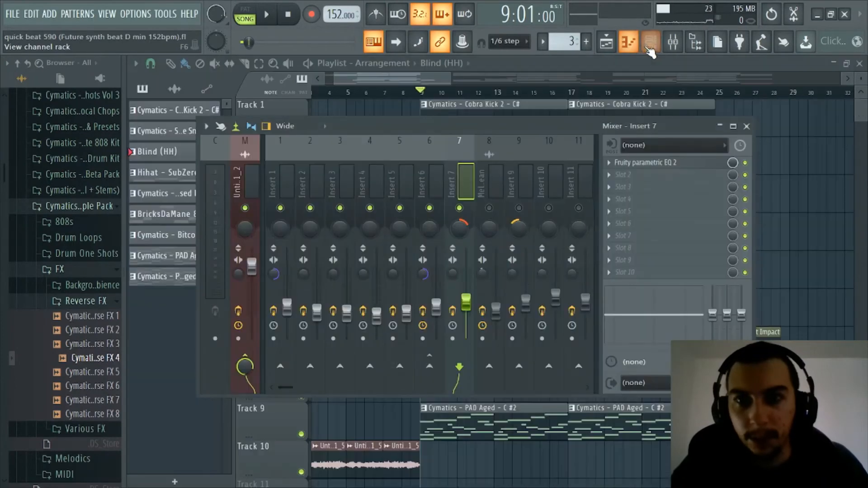
left_click(649, 45)
left_click(651, 44)
left_click(672, 43)
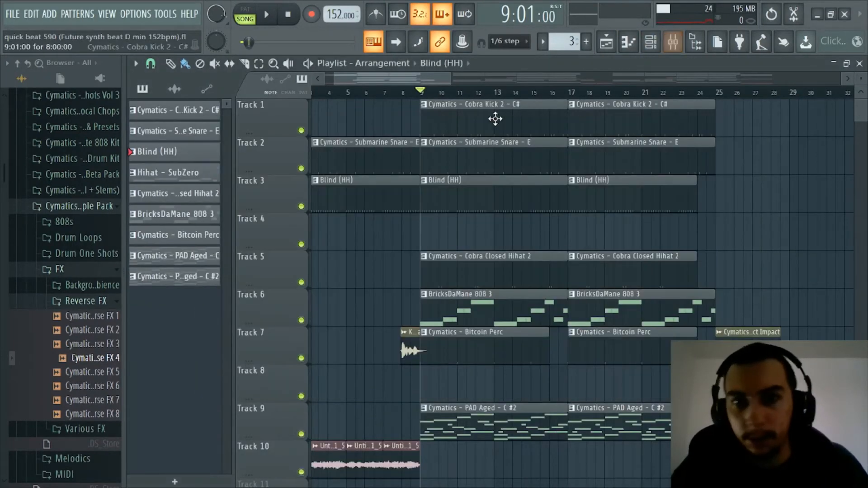
Step: Examine the whole arrangement in the playlist, including the Artifact Impact clip at bar 25 and the sections from bar 33 onward
scroll(477, 96, "down", 5)
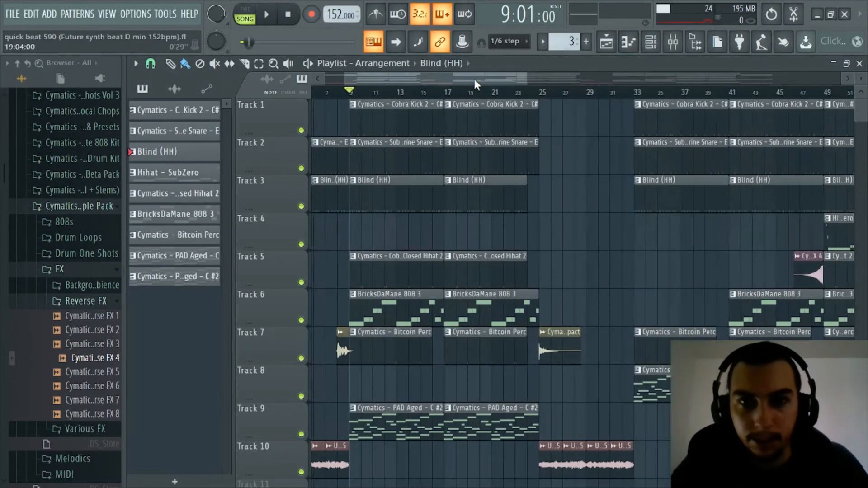
scroll(372, 93, "down", 3)
scroll(323, 381, "down", 2)
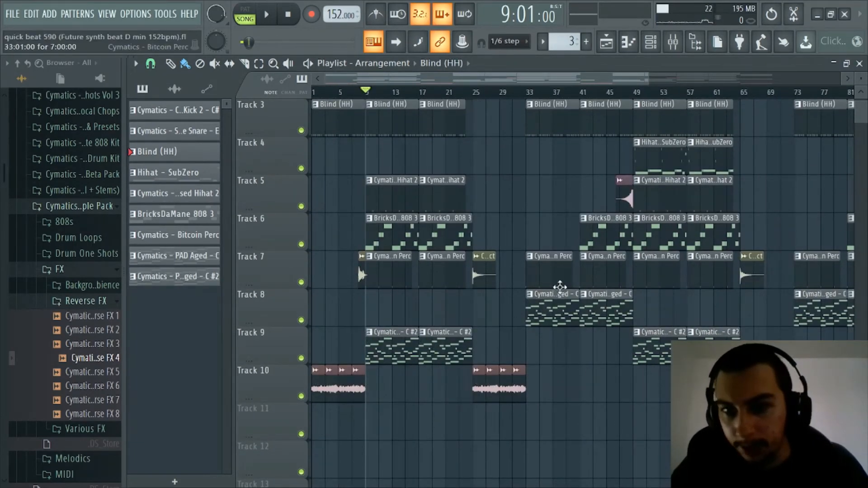
scroll(484, 94, "up", 5)
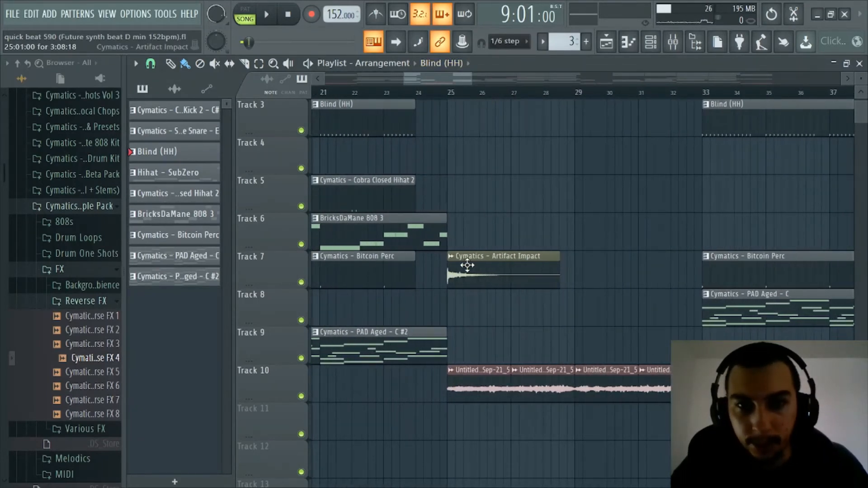
scroll(475, 103, "down", 7)
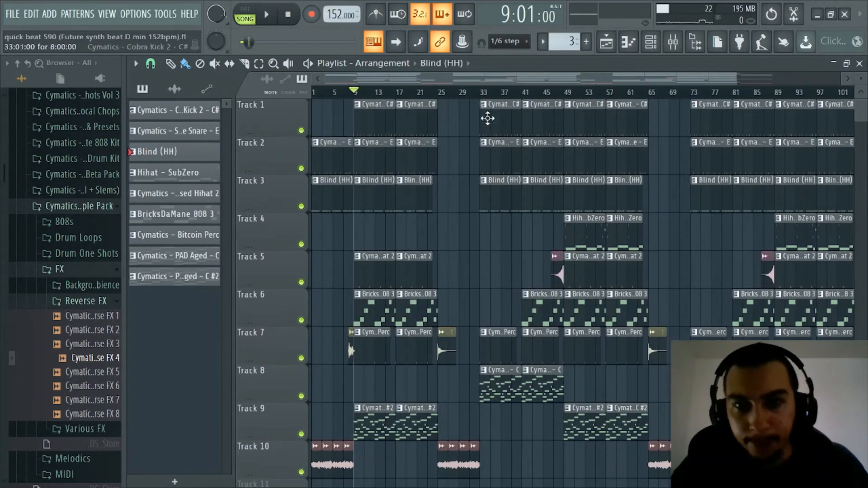
scroll(490, 96, "up", 2)
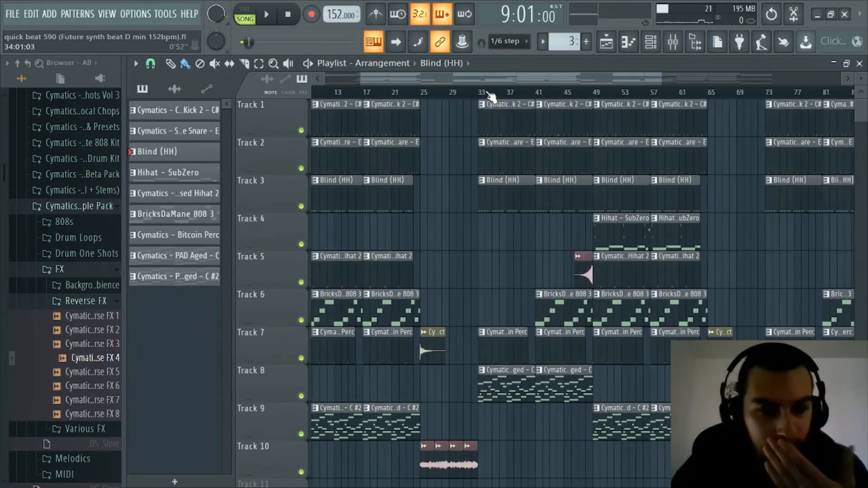
scroll(491, 96, "down", 2)
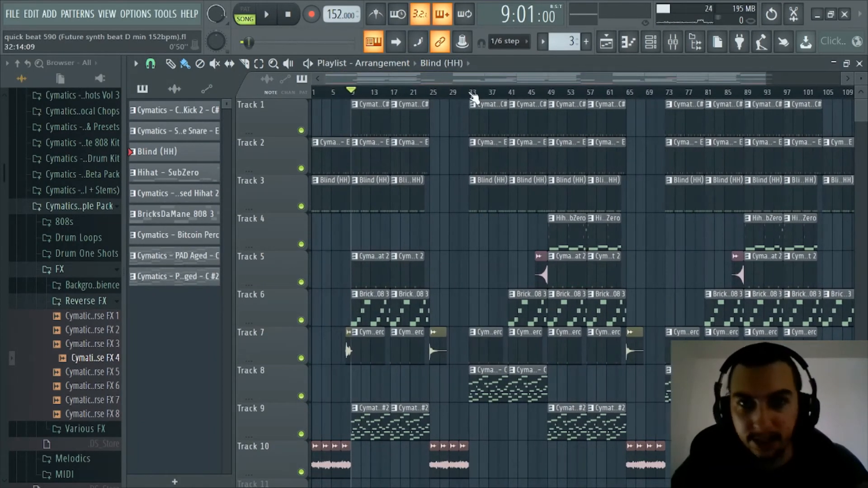
scroll(474, 96, "down", 2)
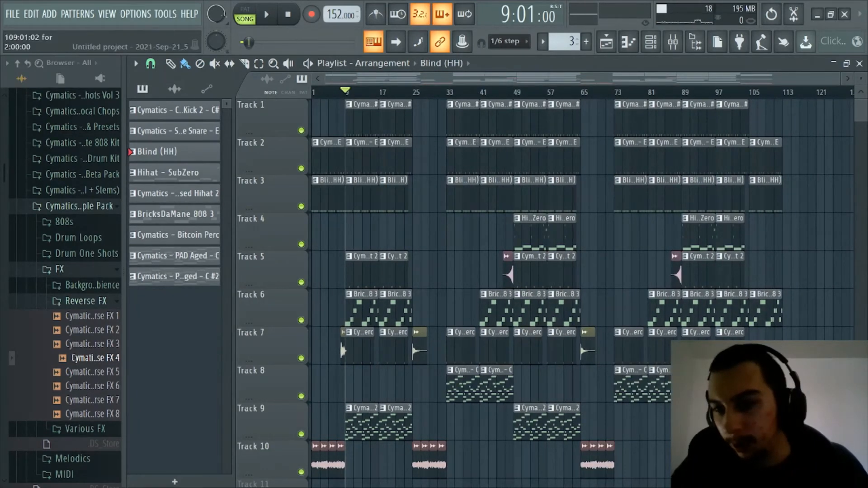
scroll(385, 84, "up", 5)
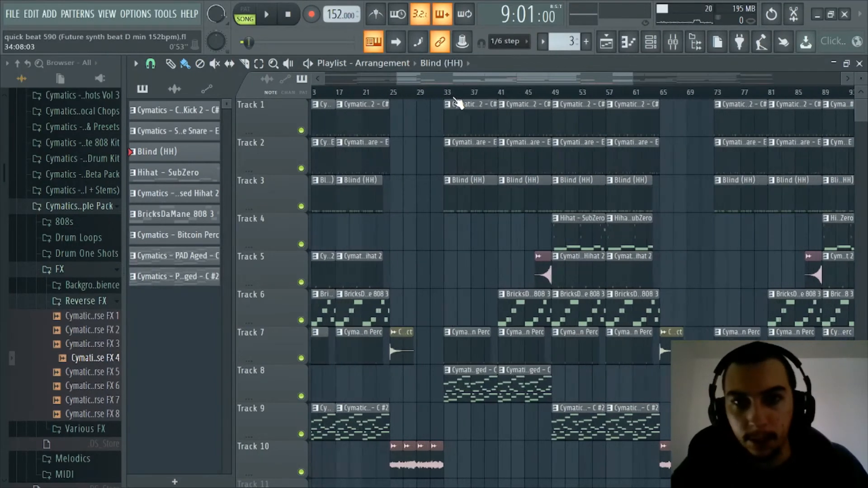
Step: Play the full beat from bar 1 of the arrangement, briefly checking the insert levels in the mixer
left_click_drag(362, 82, 269, 98)
scroll(373, 104, "down", 3)
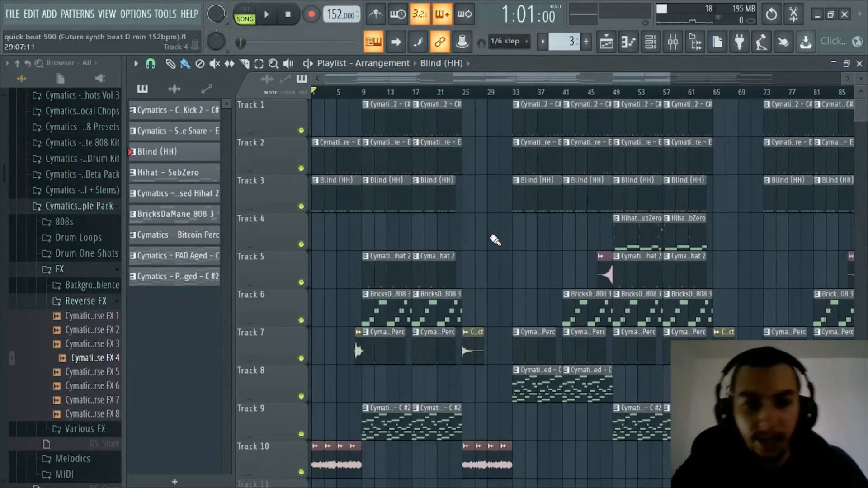
scroll(415, 93, "up", 2)
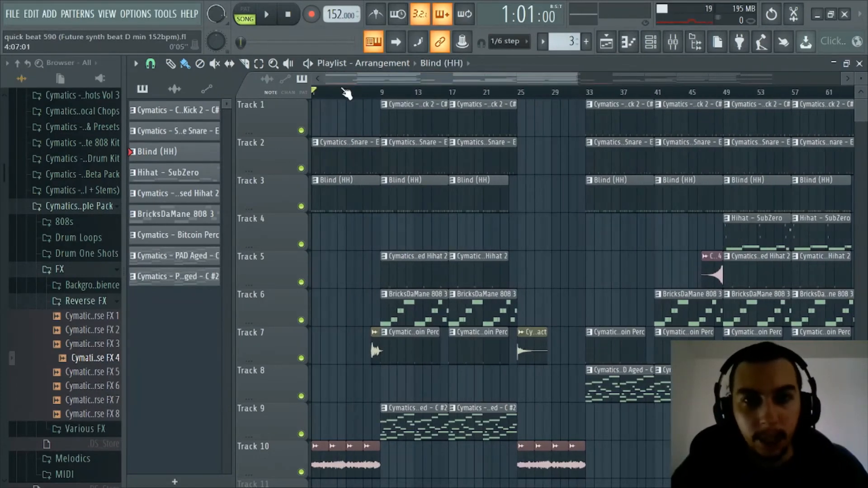
scroll(371, 101, "down", 4)
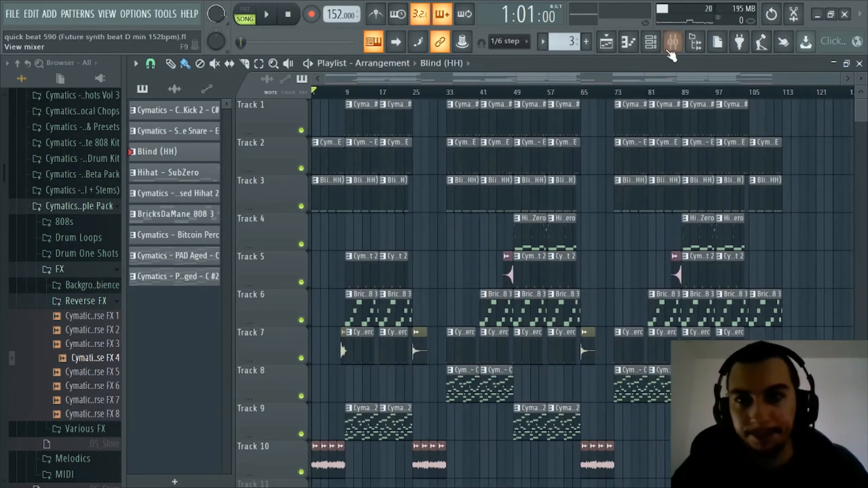
left_click(671, 44)
key("space")
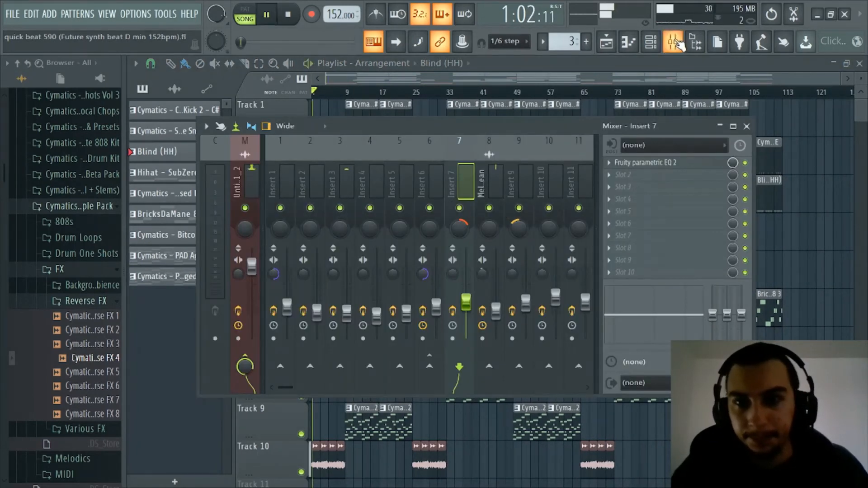
left_click(674, 43)
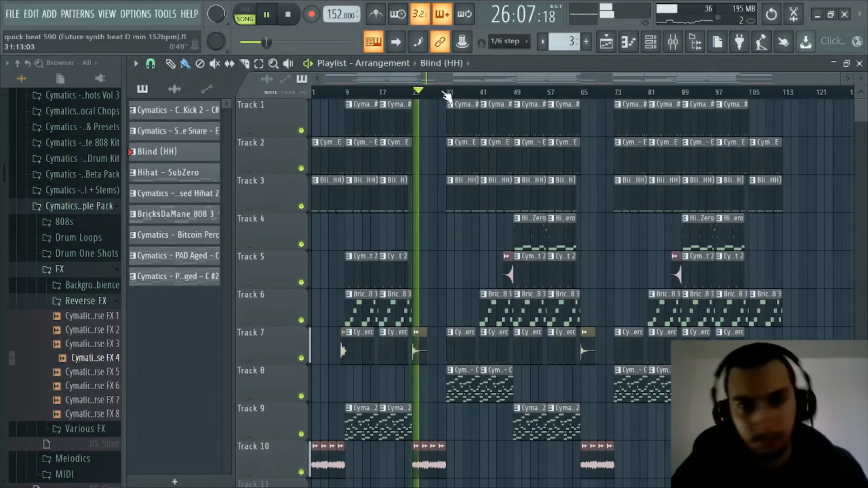
Step: During the break between bars 25 and 33, inspect the effect chain of the Melody Bus-Clean mixer insert
scroll(446, 76, "up", 2)
scroll(448, 77, "up", 3)
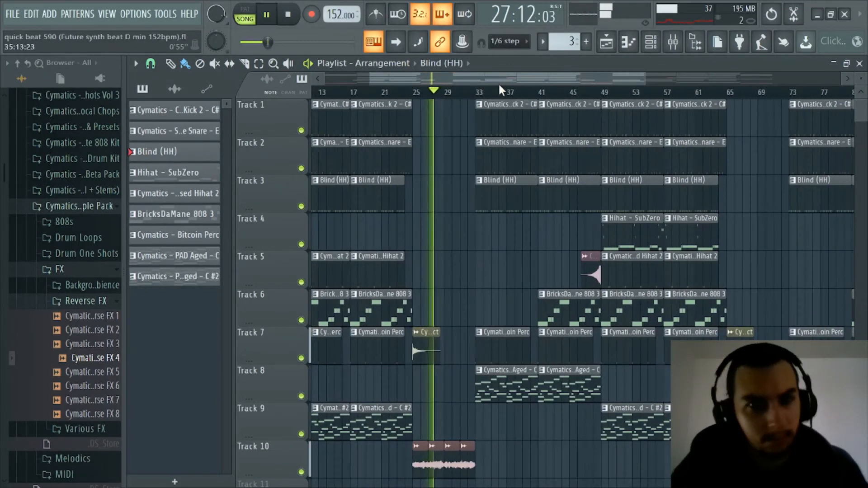
left_click(672, 42)
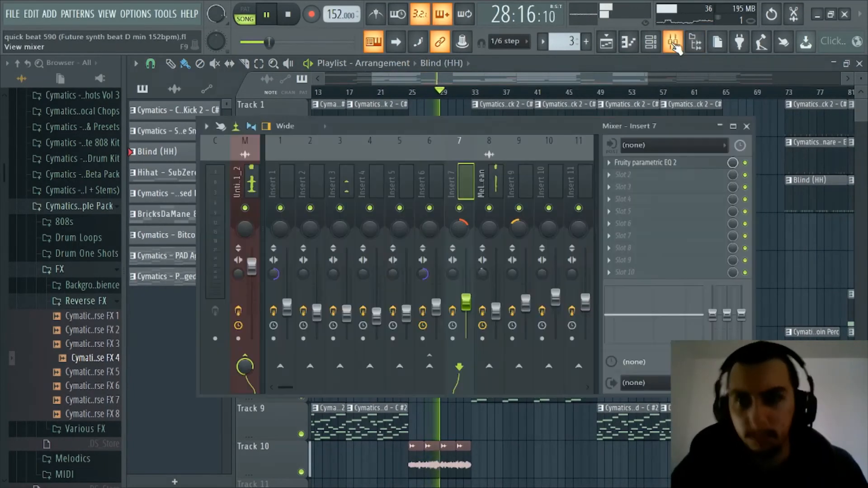
left_click(493, 192)
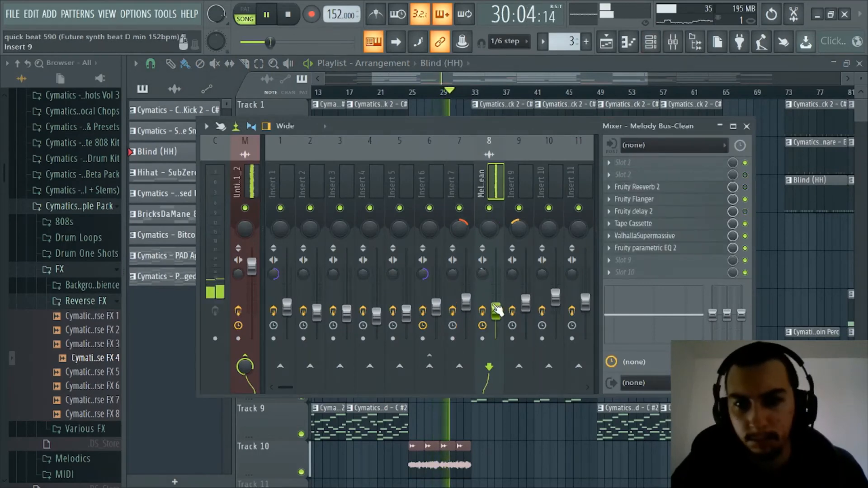
Step: Hide the mixer, listen to the rest of the arrangement until its last clips around bar 112, and stop playback
left_click(672, 42)
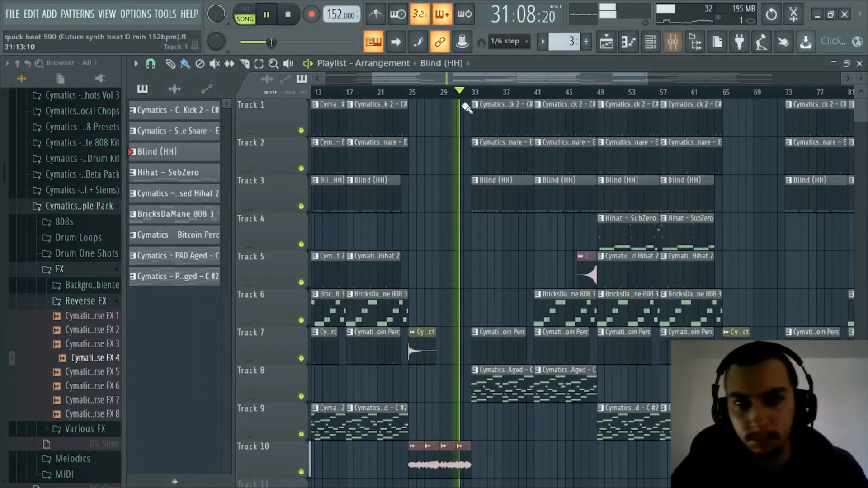
scroll(448, 79, "down", 4)
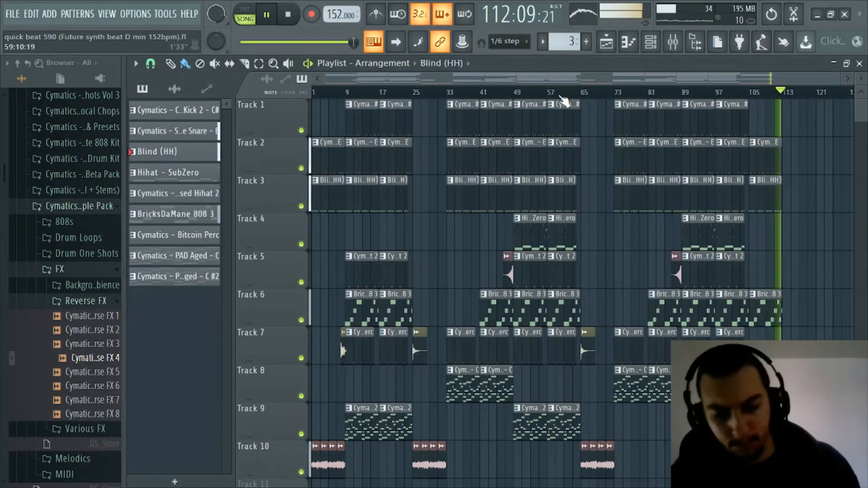
key("space")
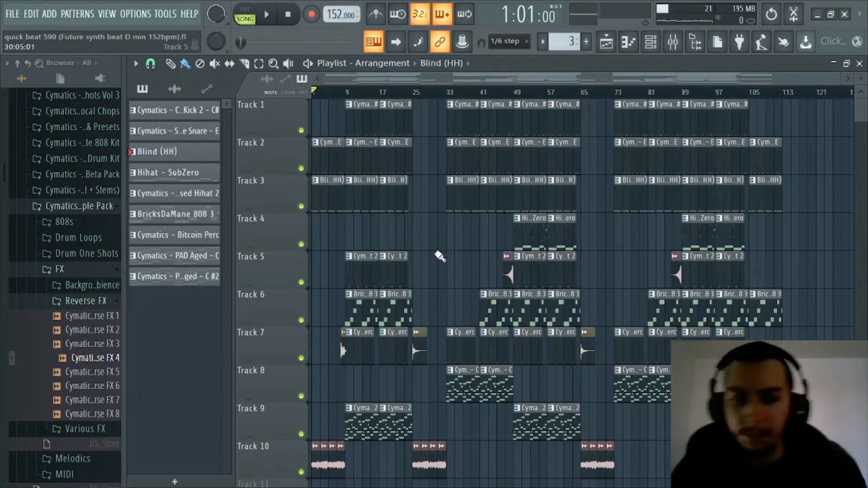
Step: Review the structure of the finished arrangement in the playlist, from the intro to the final section, across Tracks 1 to 10
scroll(386, 82, "up", 4)
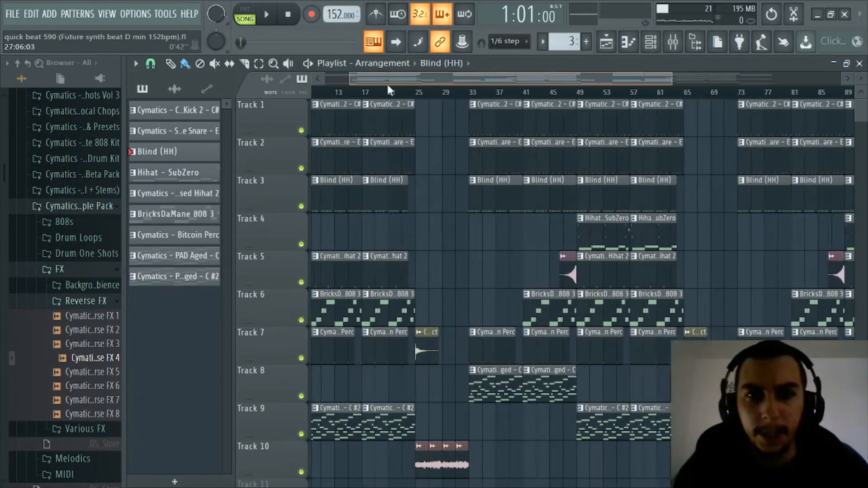
scroll(513, 194, "down", 2)
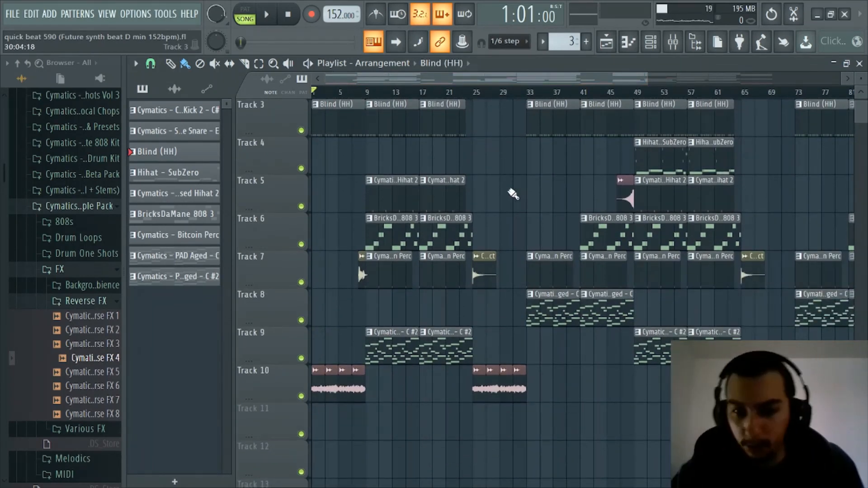
scroll(482, 94, "down", 4)
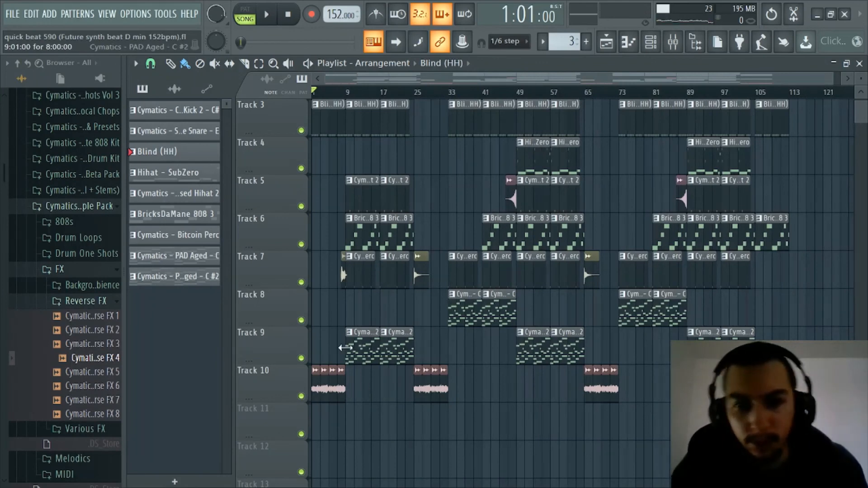
scroll(492, 404, "up", 2)
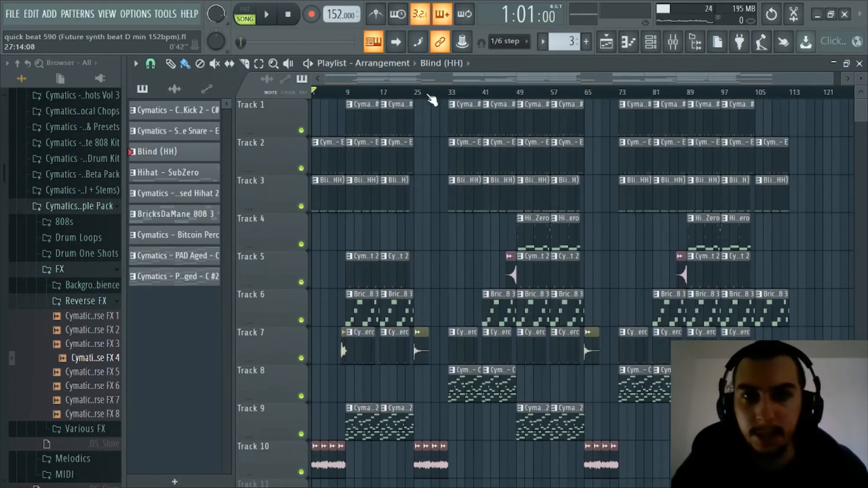
scroll(430, 93, "up", 3)
left_click_drag(441, 79, 380, 84)
scroll(382, 92, "down", 3)
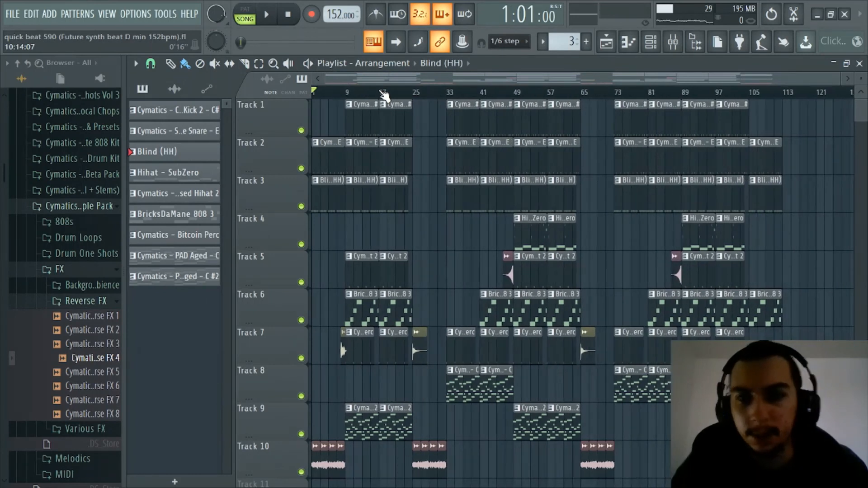